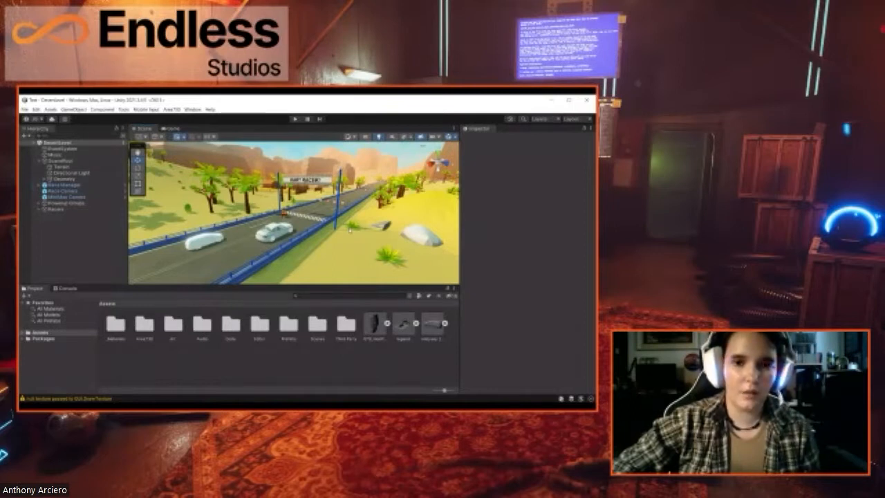
scroll(336, 206, up, 4)
scroll(334, 211, down, 4)
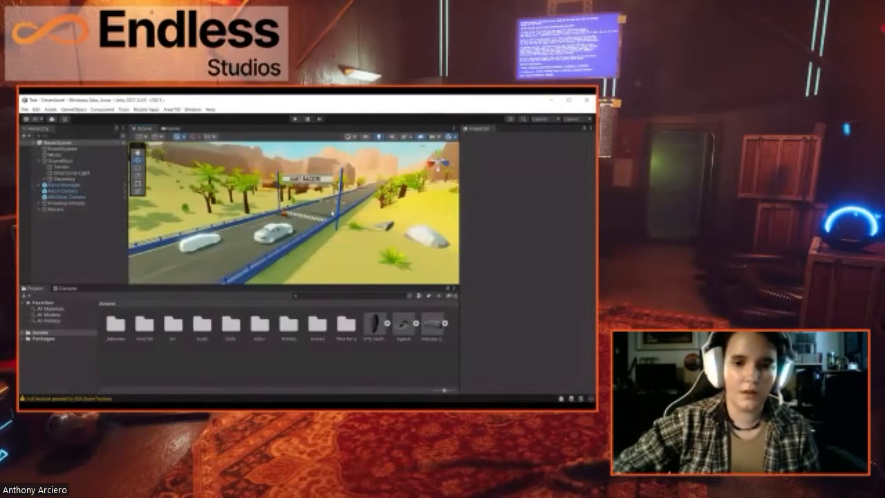
right_drag(331, 237, 324, 241)
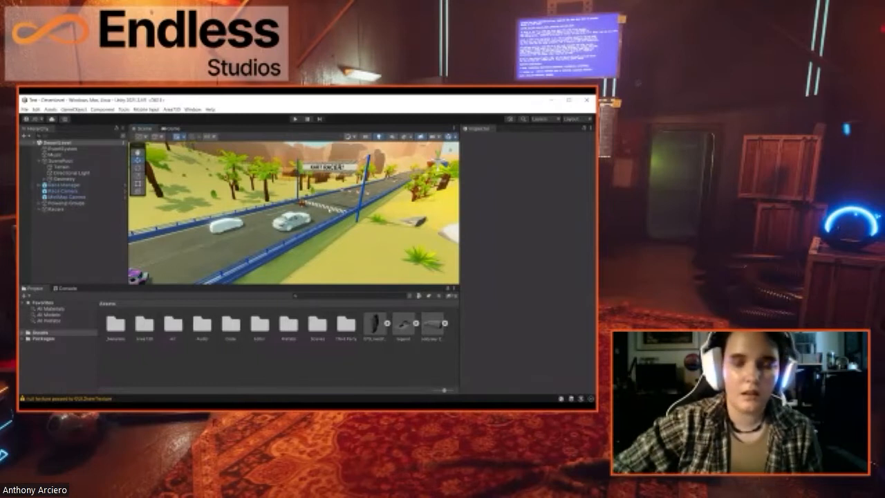
right_drag(327, 237, 345, 244)
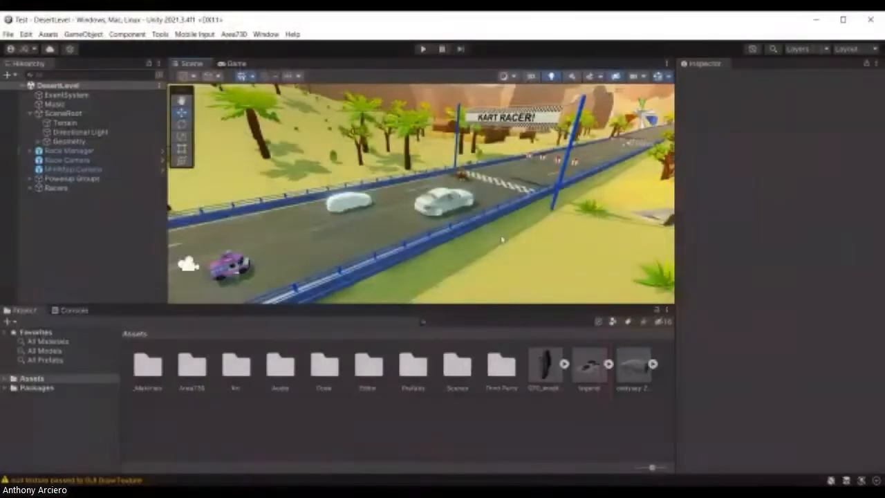
scroll(367, 219, down, 2)
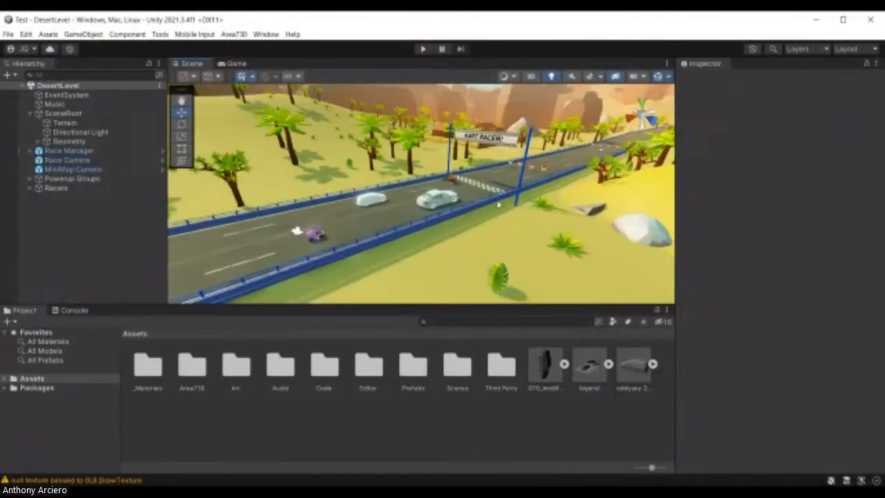
scroll(522, 206, up, 2)
scroll(550, 236, up, 2)
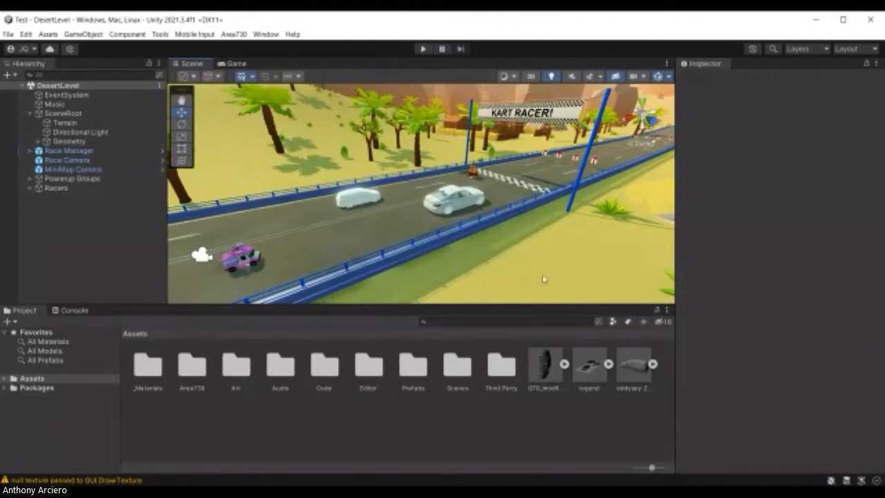
Step: Select the white sedan racer near the start line to view its settings and clear the selection
right_drag(497, 242, 448, 202)
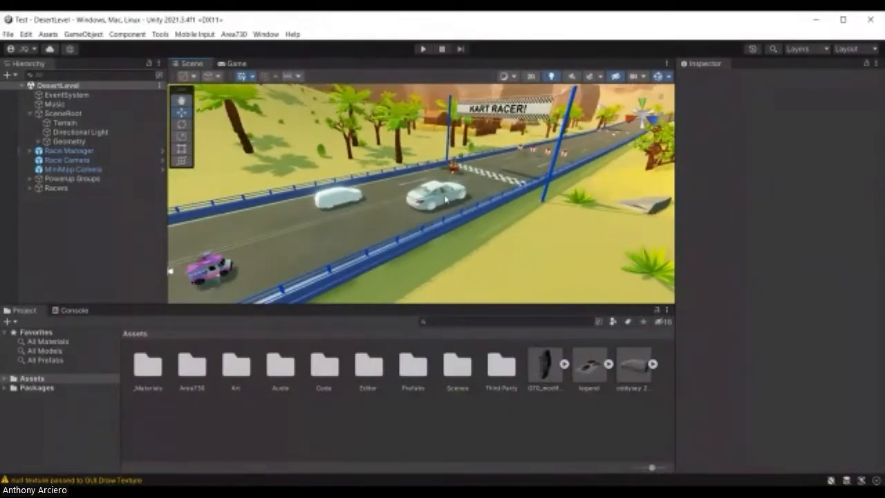
click(446, 200)
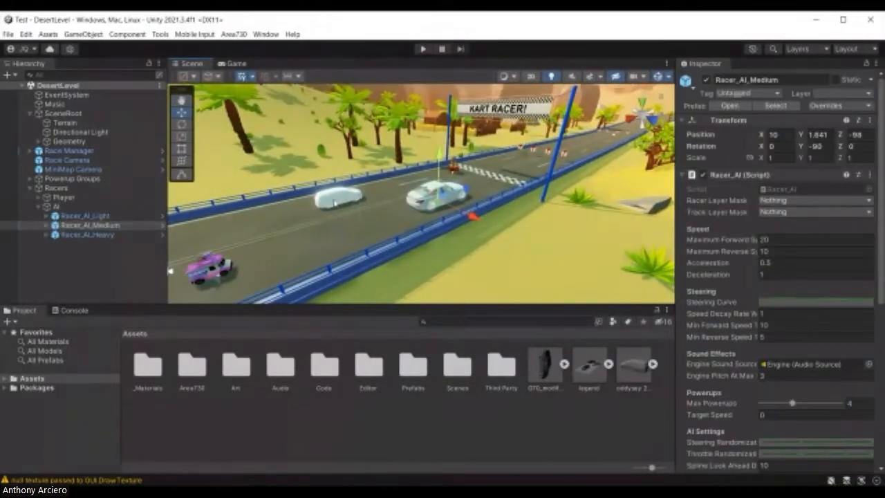
click(382, 202)
right_drag(491, 252, 498, 216)
click(454, 99)
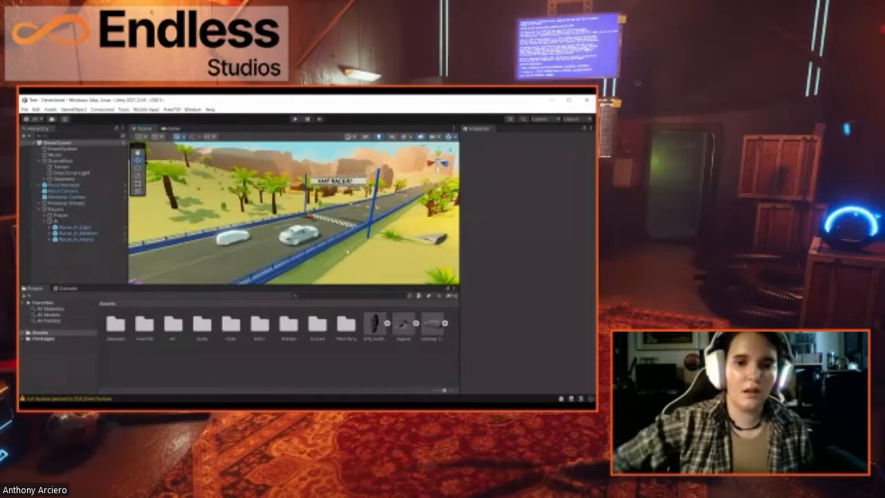
scroll(347, 251, up, 3)
right_drag(350, 238, 328, 257)
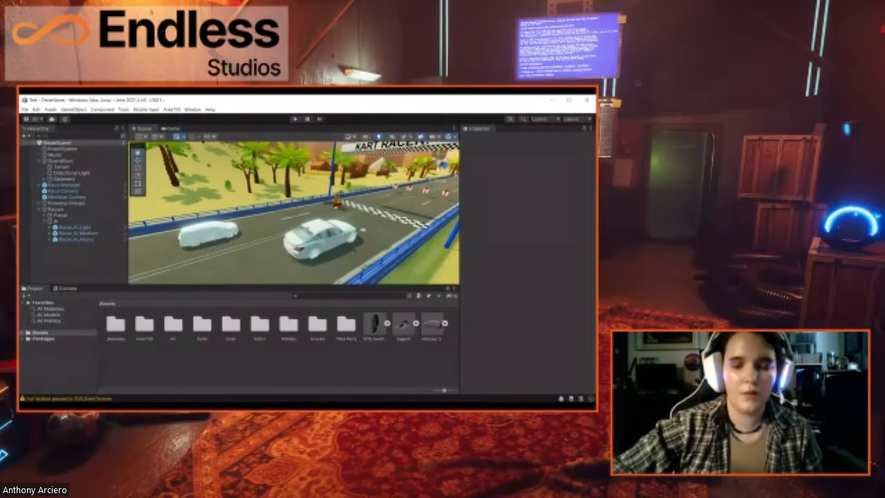
right_drag(363, 230, 352, 234)
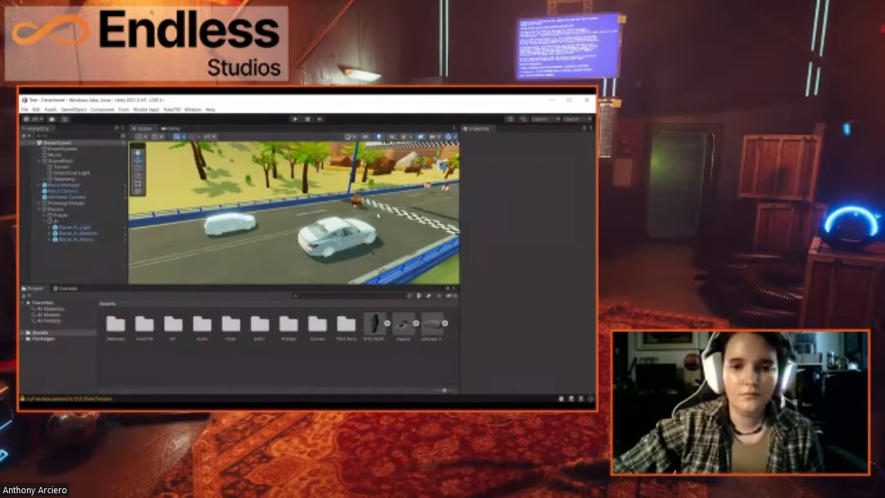
right_drag(322, 217, 280, 215)
right_drag(337, 214, 382, 211)
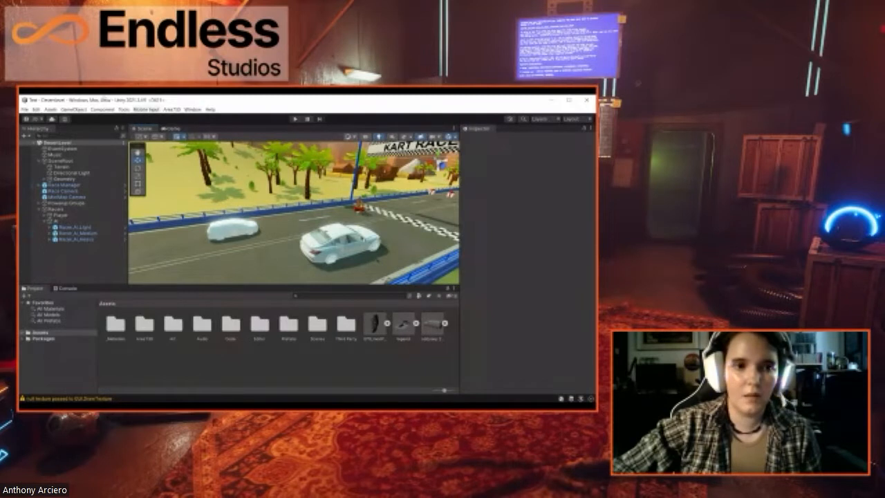
click(50, 110)
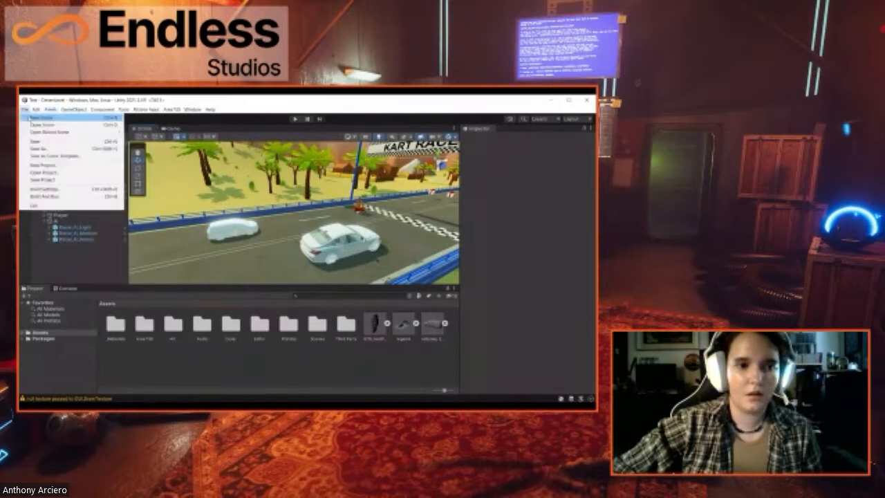
click(52, 110)
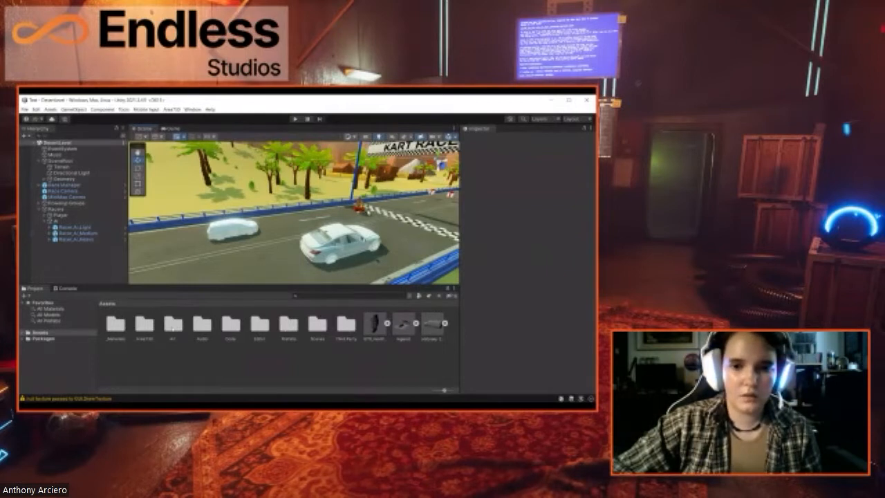
Step: Inspect the Racer_AI_Heavy prefab in isolation and return to the desert scene with nothing selected
click(362, 210)
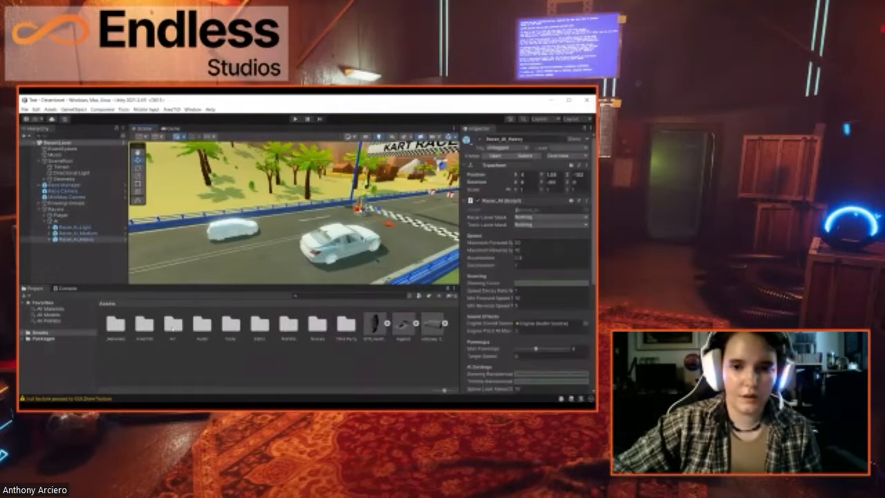
click(125, 240)
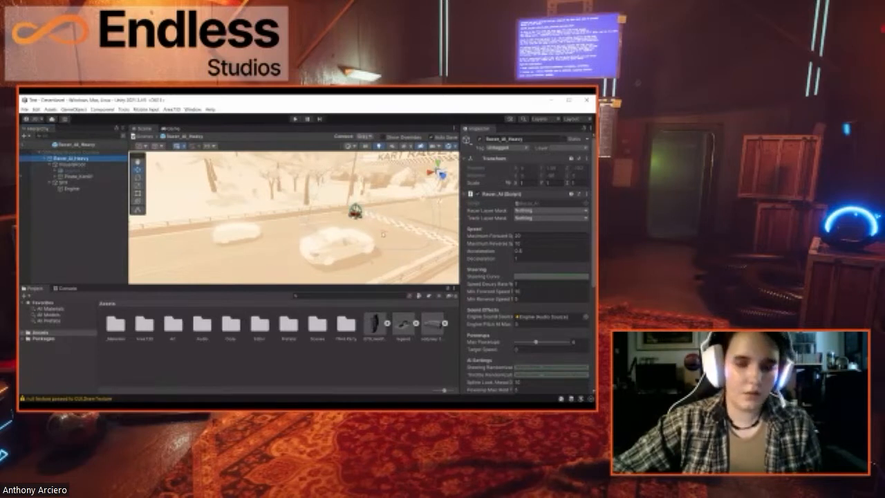
click(23, 145)
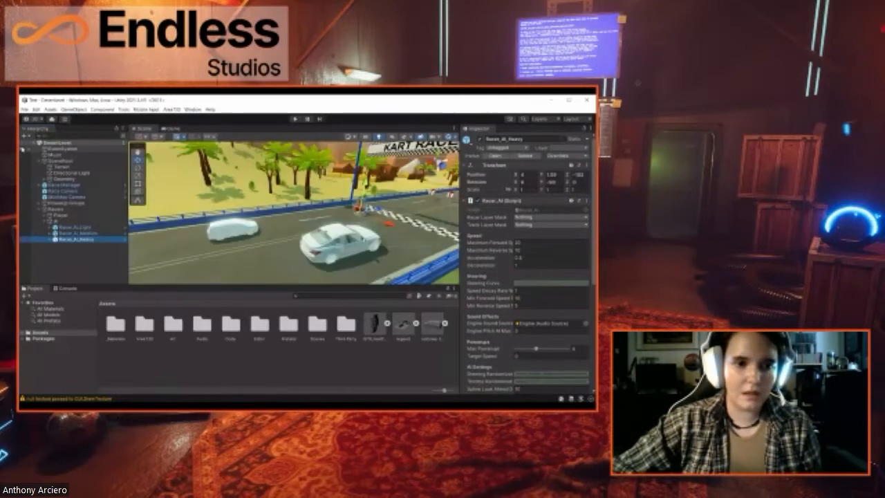
right_click(325, 183)
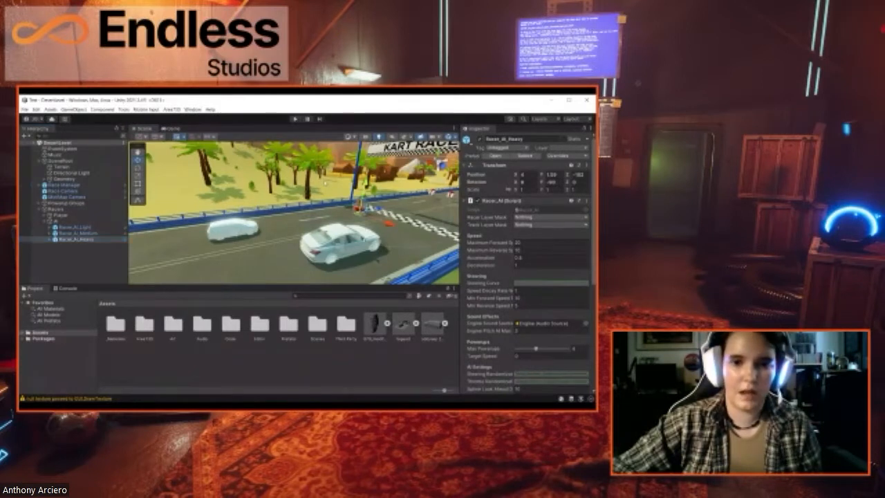
click(325, 182)
right_drag(340, 181, 359, 188)
click(340, 163)
right_drag(360, 248, 376, 268)
scroll(334, 233, down, 4)
scroll(333, 234, up, 4)
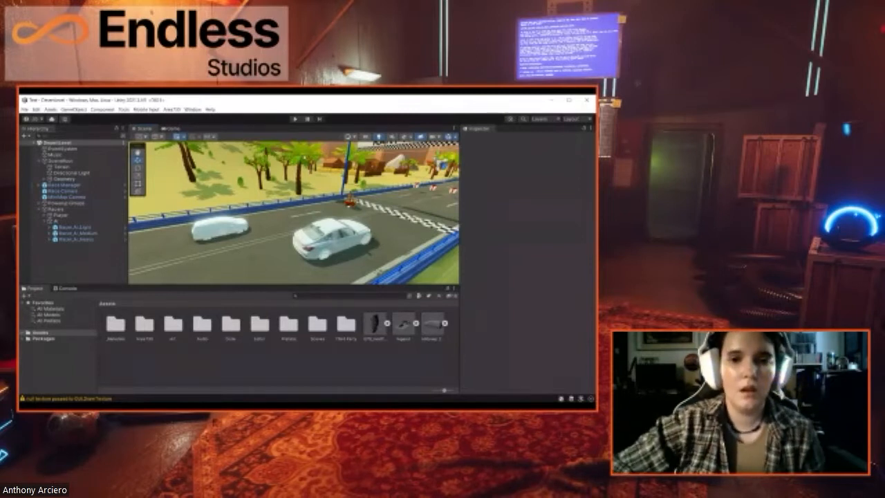
right_drag(345, 206, 345, 200)
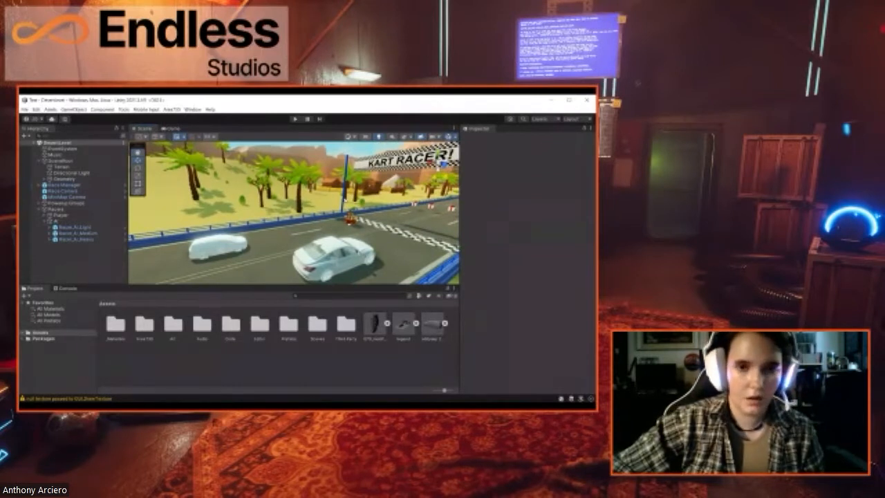
right_drag(331, 218, 331, 222)
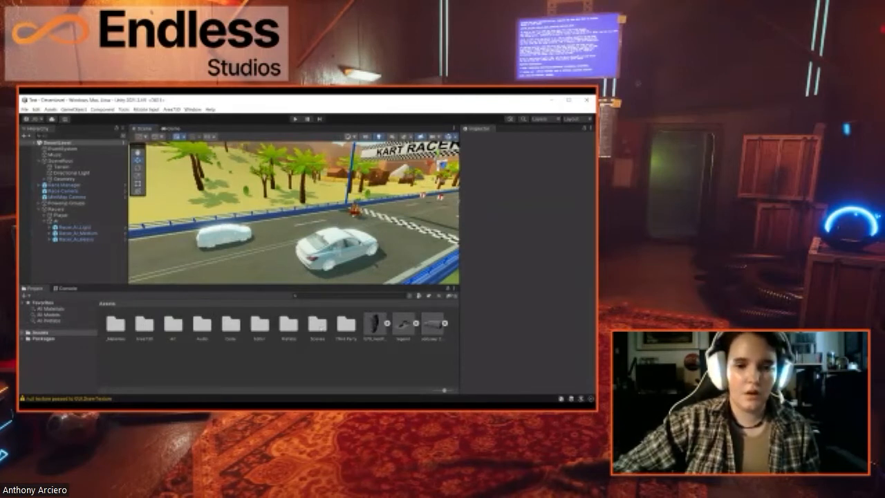
Step: View the contents of the project's Scenes folder and return to the Assets root folder
click(317, 324)
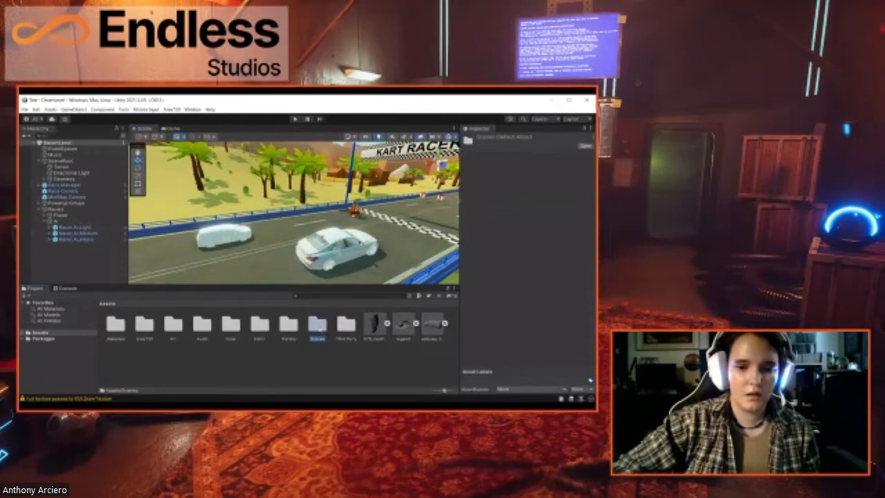
double_click(320, 329)
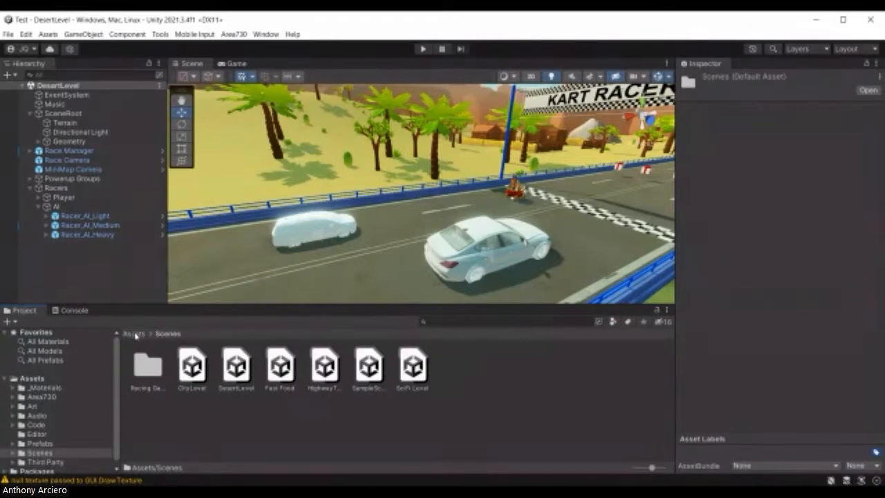
click(134, 334)
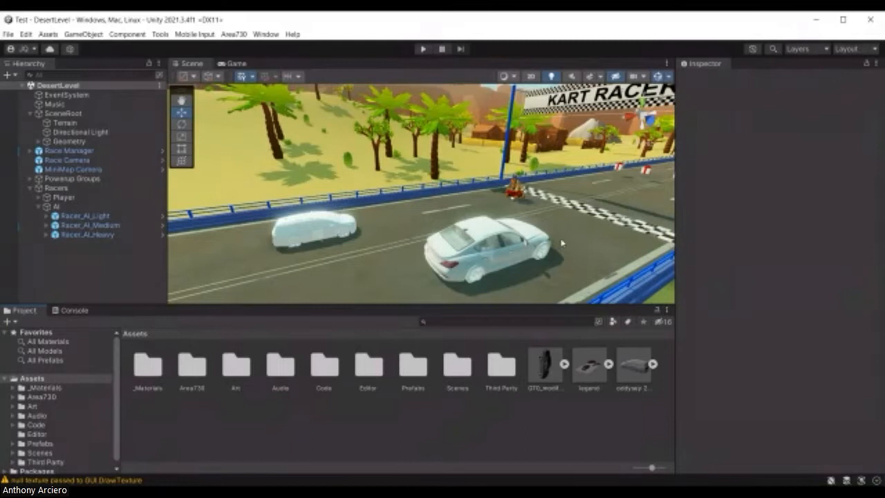
scroll(559, 243, down, 3)
right_drag(493, 272, 473, 292)
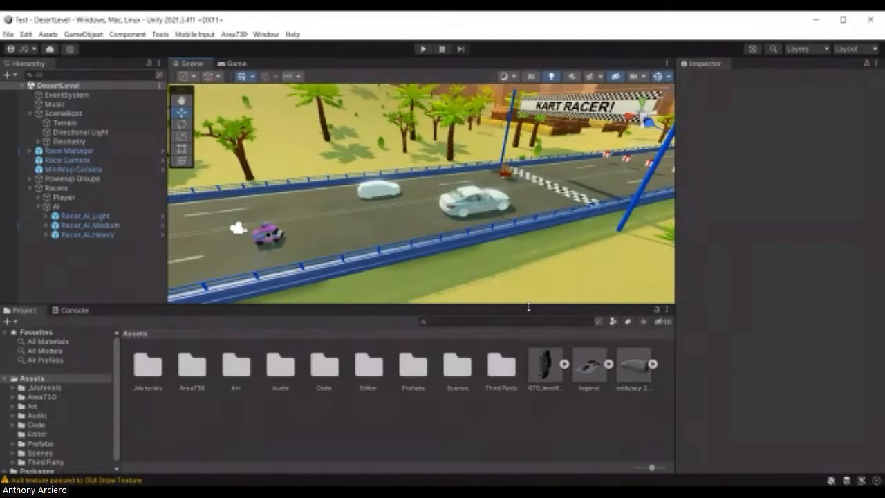
right_drag(563, 263, 578, 242)
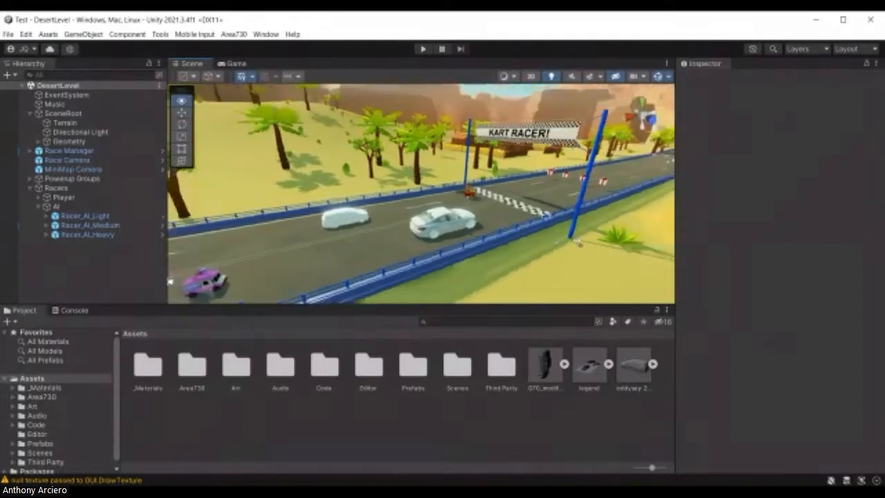
scroll(484, 221, down, 3)
right_drag(483, 266, 545, 259)
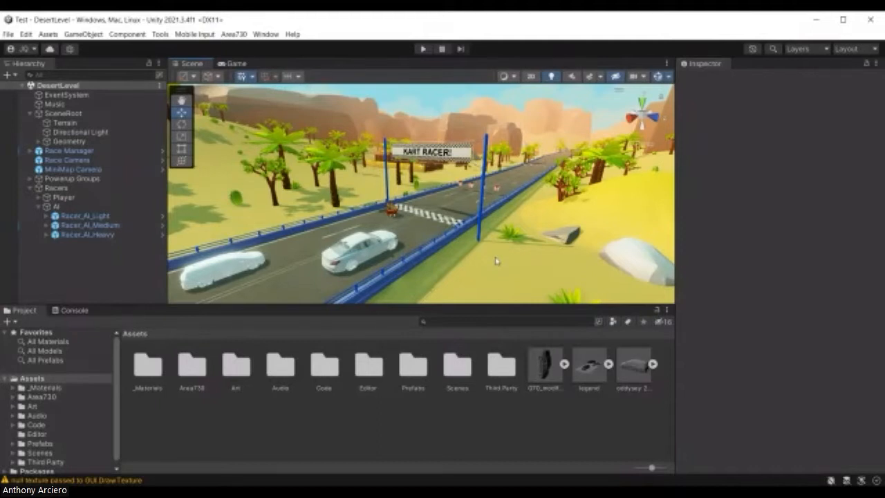
right_drag(450, 260, 423, 277)
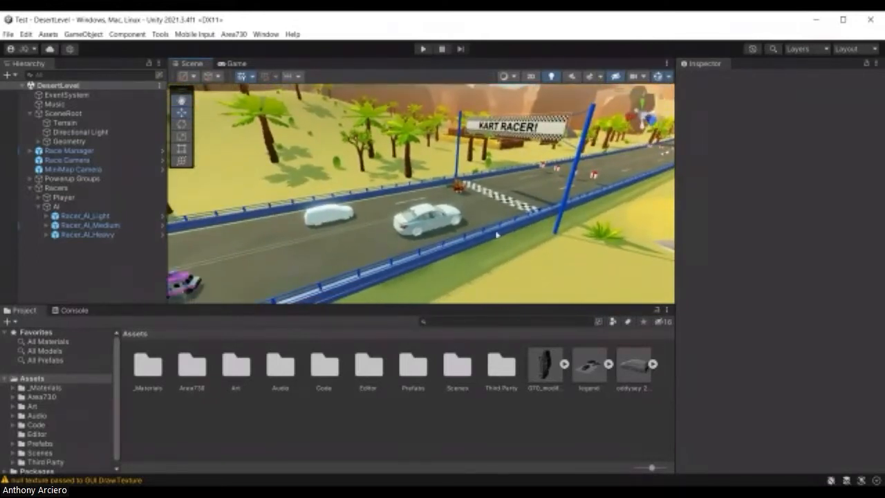
scroll(453, 201, down, 3)
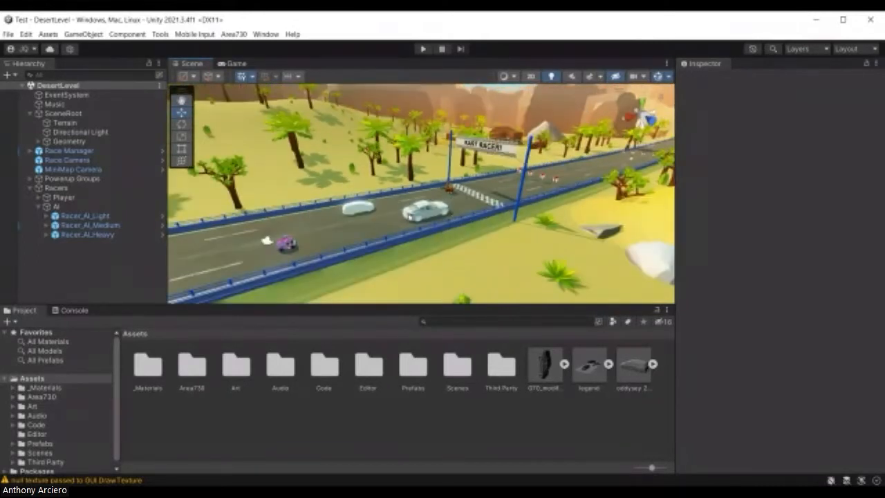
scroll(418, 172, up, 3)
right_drag(463, 179, 427, 171)
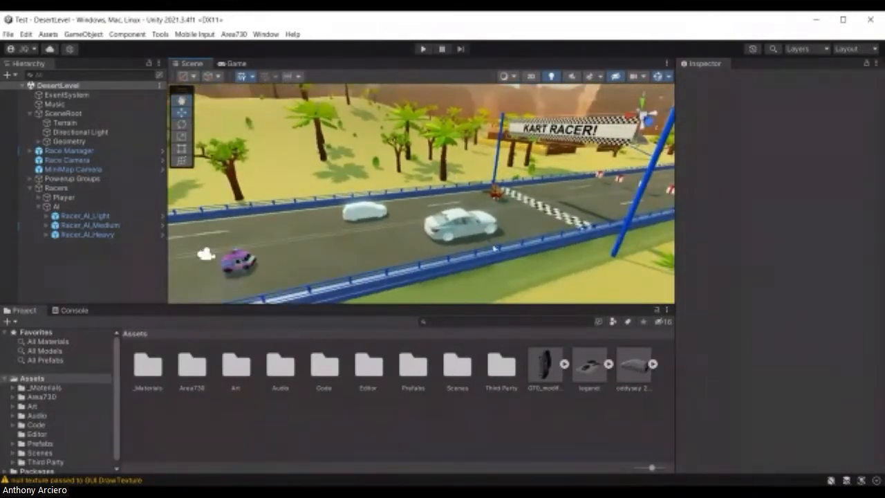
scroll(497, 231, down, 3)
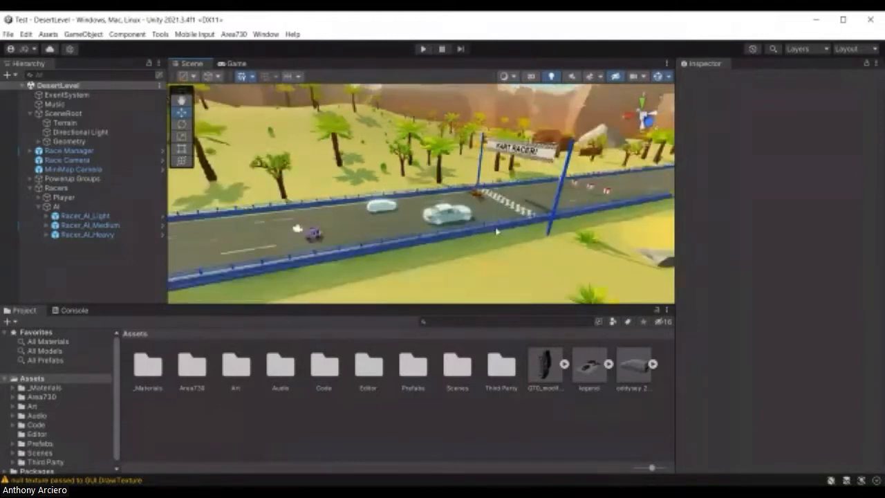
scroll(482, 252, up, 3)
right_drag(511, 230, 591, 232)
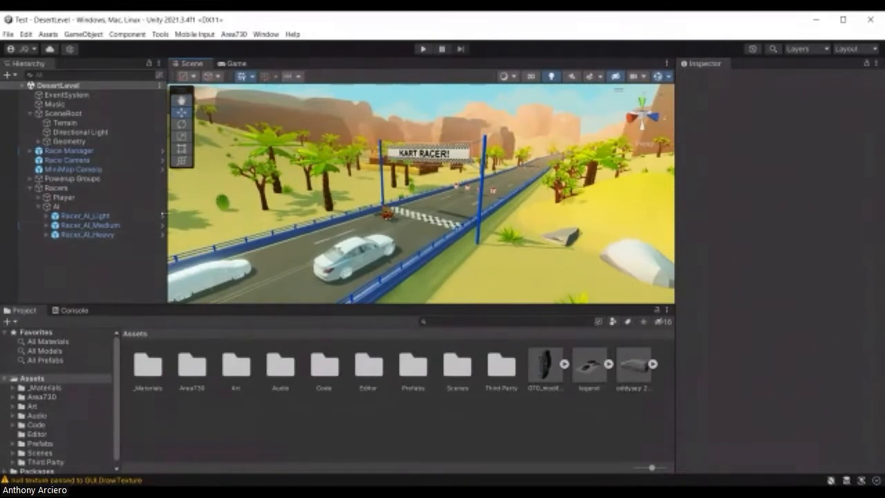
right_drag(517, 235, 517, 248)
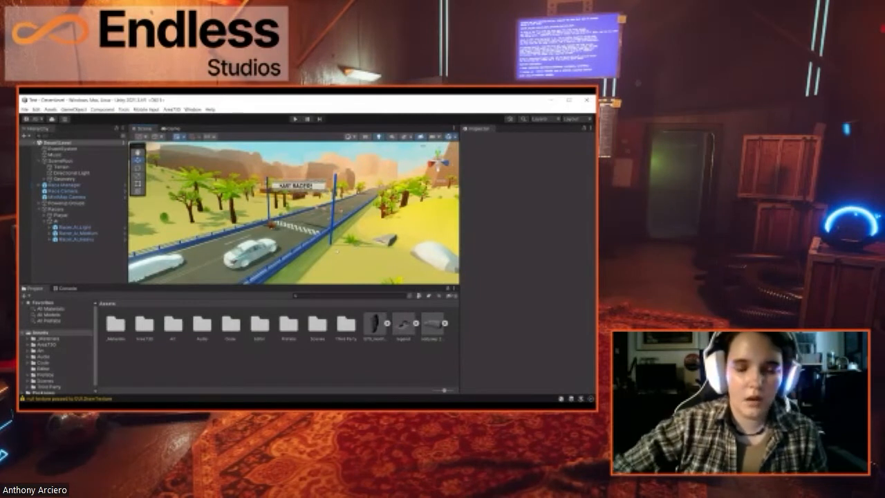
right_drag(310, 265, 255, 277)
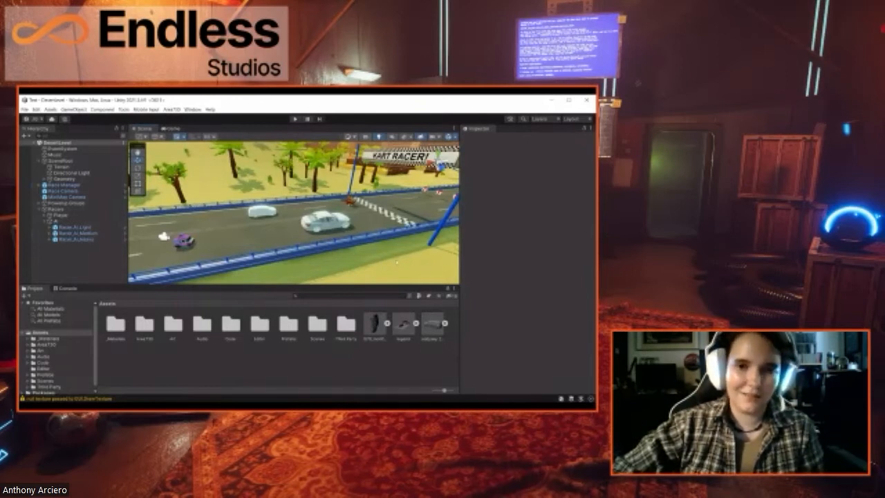
right_drag(397, 263, 406, 264)
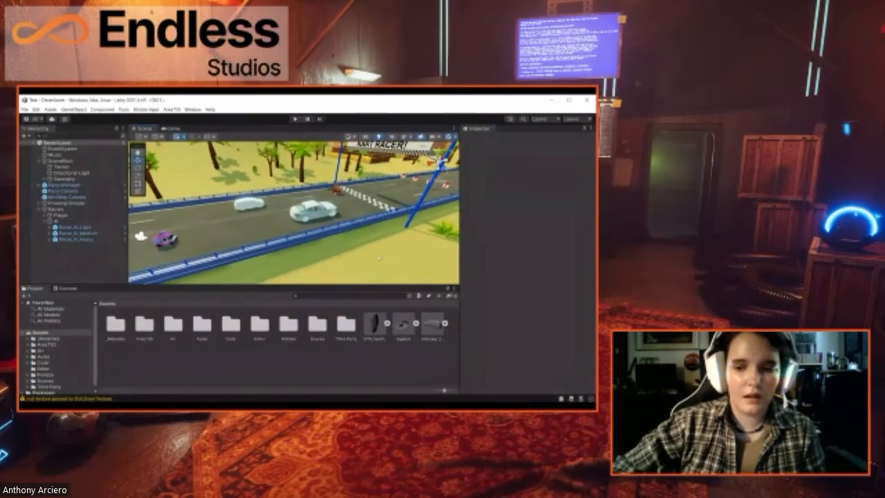
right_drag(312, 256, 387, 227)
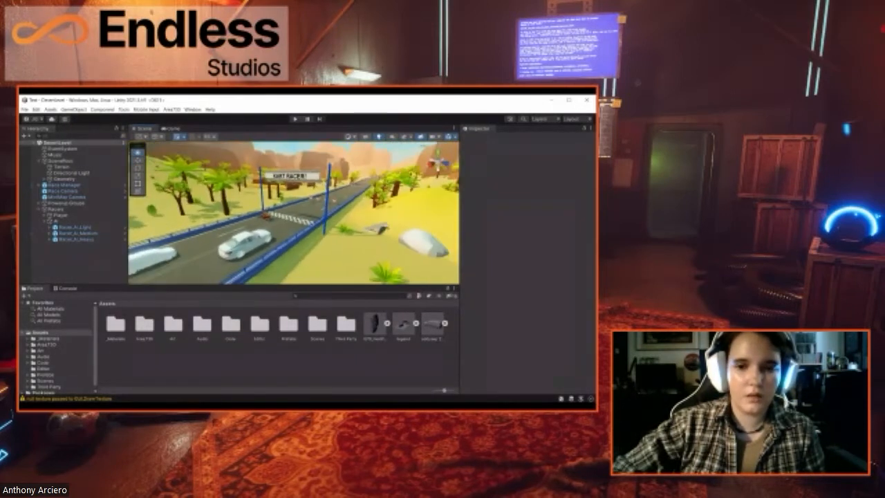
scroll(374, 232, down, 3)
scroll(374, 234, up, 3)
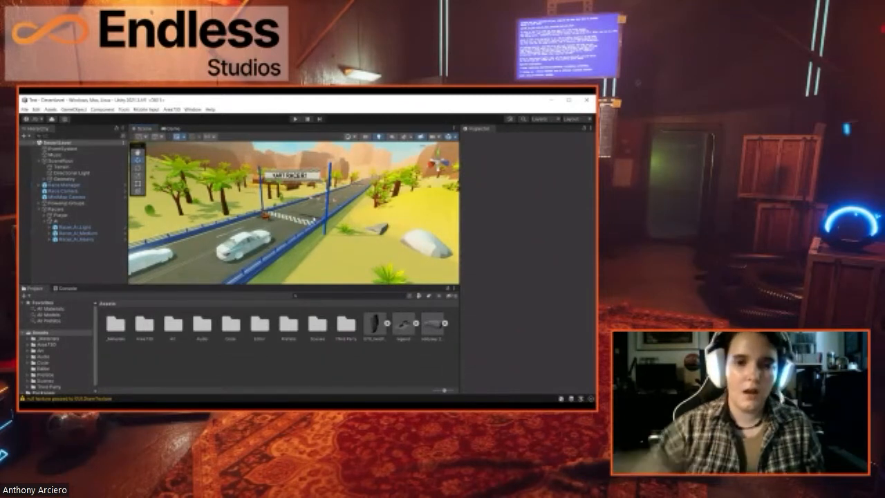
scroll(325, 223, down, 3)
scroll(326, 237, up, 3)
Step: Examine the desert track from above the start line, following the road past the village and through its bends
right_drag(326, 238, 347, 239)
scroll(347, 237, down, 8)
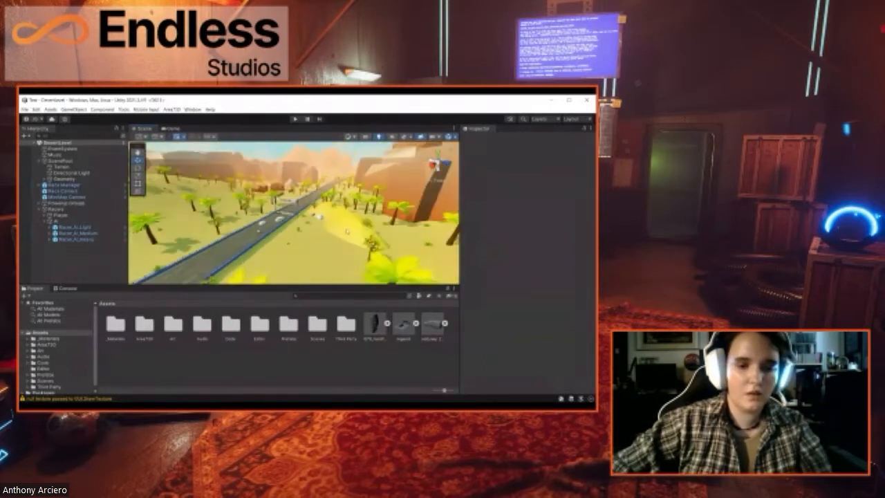
right_drag(348, 238, 377, 236)
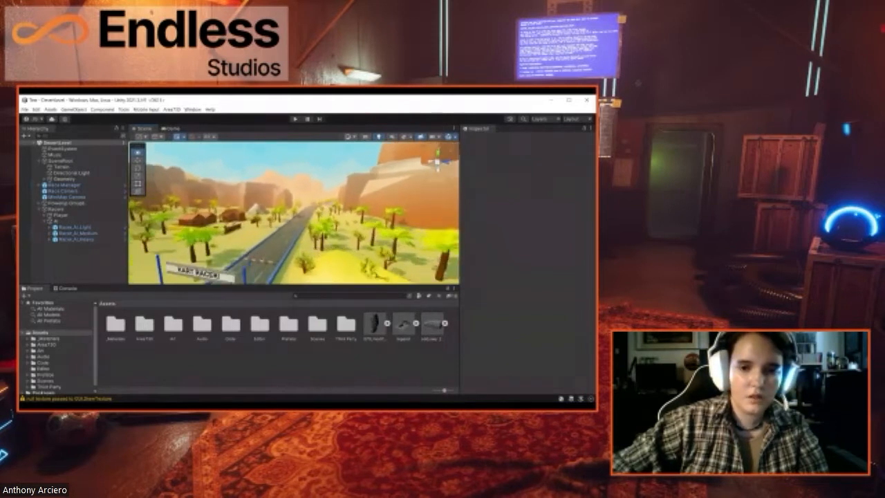
scroll(291, 251, up, 1)
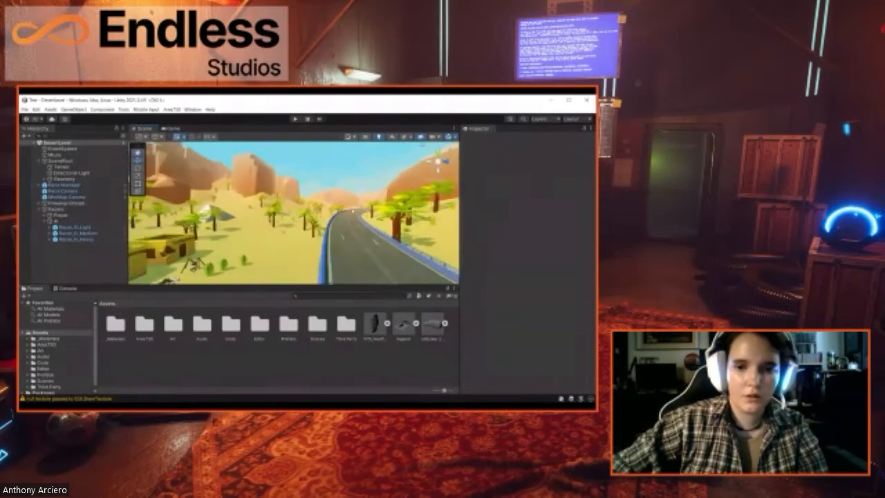
right_drag(353, 211, 339, 209)
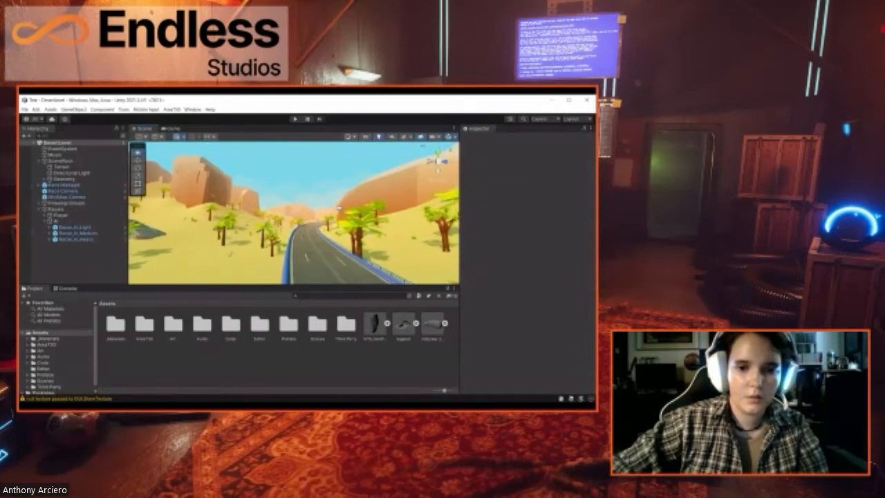
key(w)
right_drag(342, 211, 413, 227)
key(w)
right_drag(355, 217, 374, 210)
key(w)
key(s)
right_drag(262, 246, 364, 231)
key(w)
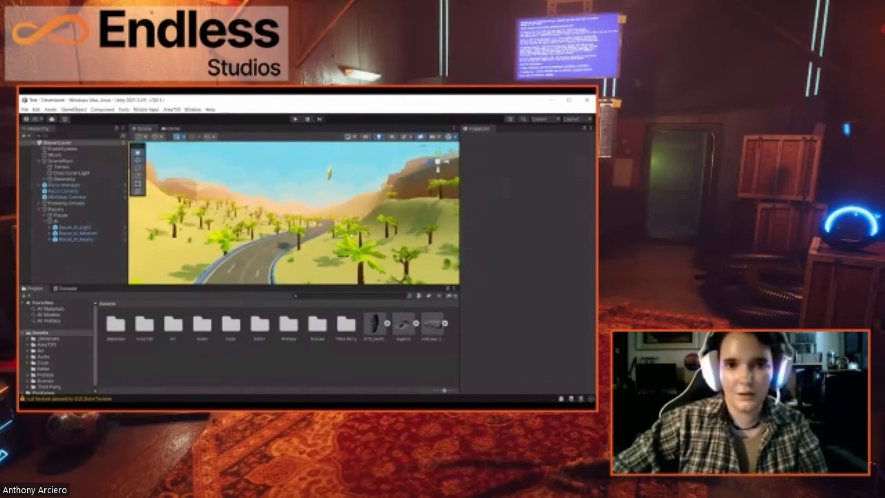
Step: Examine the rest of the desert circuit along the palm-lined straight until the racers at the start line are back in view
right_drag(325, 257, 432, 256)
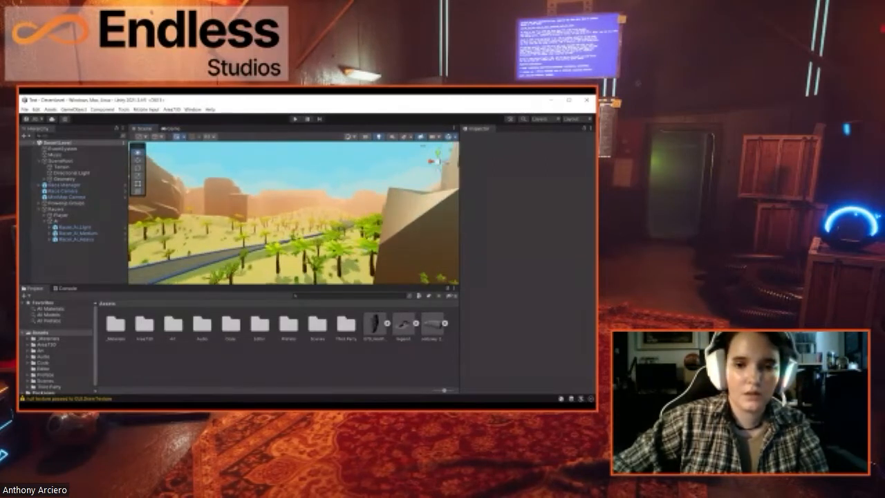
right_drag(337, 249, 390, 236)
key(w)
key(w)
key(w)
key(w)
key(w)
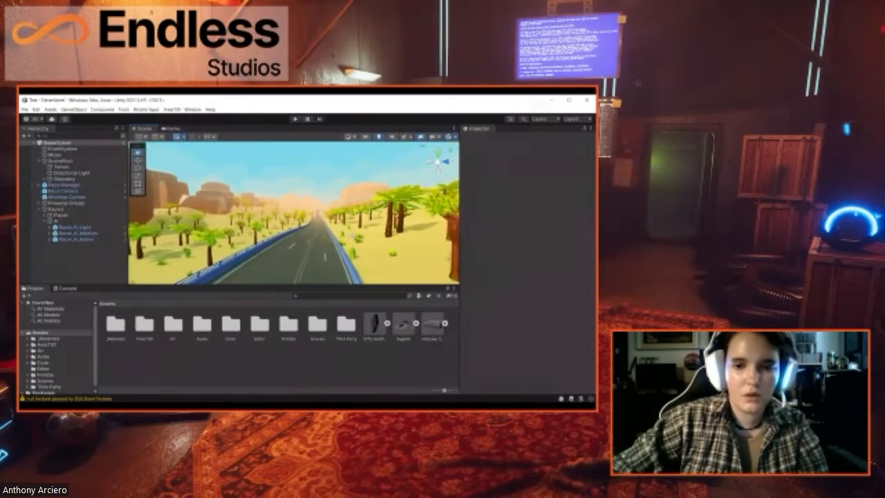
key(w)
mouse_move(370, 237)
right_down()
mouse_move(372, 221)
mouse_move(373, 236)
mouse_move(403, 242)
mouse_move(364, 236)
mouse_move(355, 245)
right_up()
key(w)
key(w)
key(w)
key(s)
key(w)
key(w)
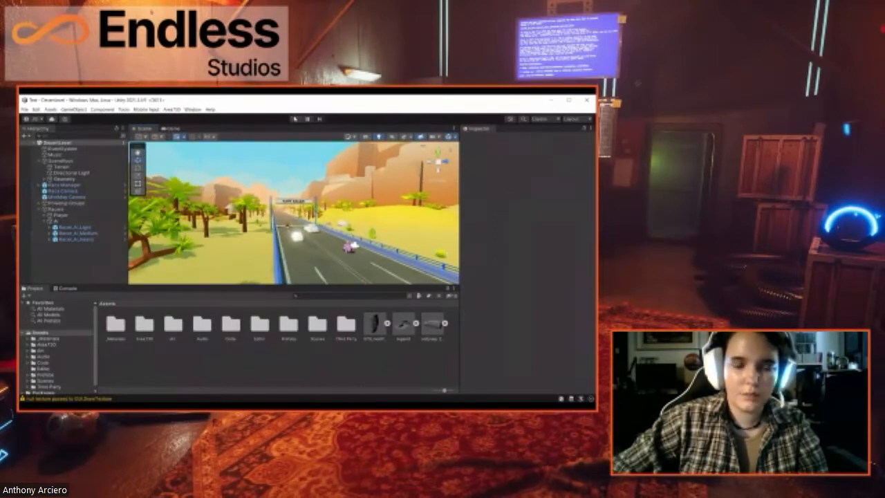
Step: Run the desert race in Play mode to test-drive the player's kart, and stop the game
click(295, 120)
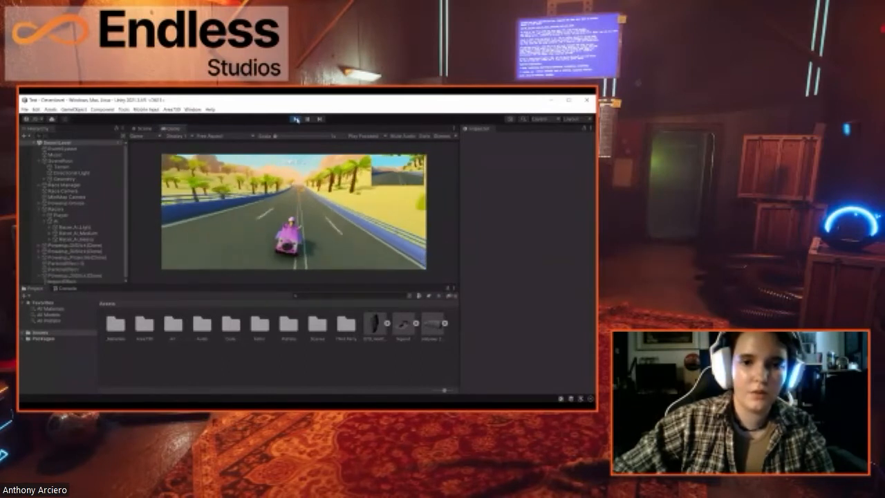
click(296, 119)
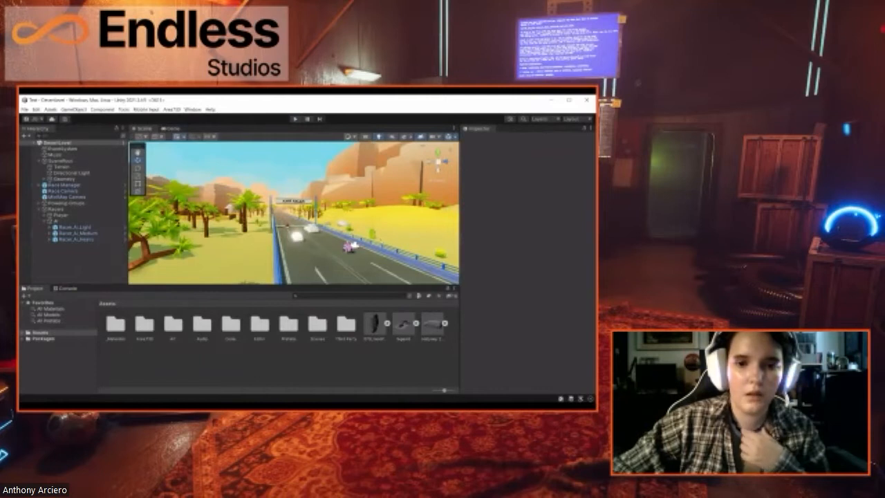
Step: Collapse the AI and Racers groups in the scene hierarchy
scroll(356, 245, down, 3)
right_drag(321, 242, 336, 246)
scroll(336, 243, down, 5)
scroll(328, 237, down, 2)
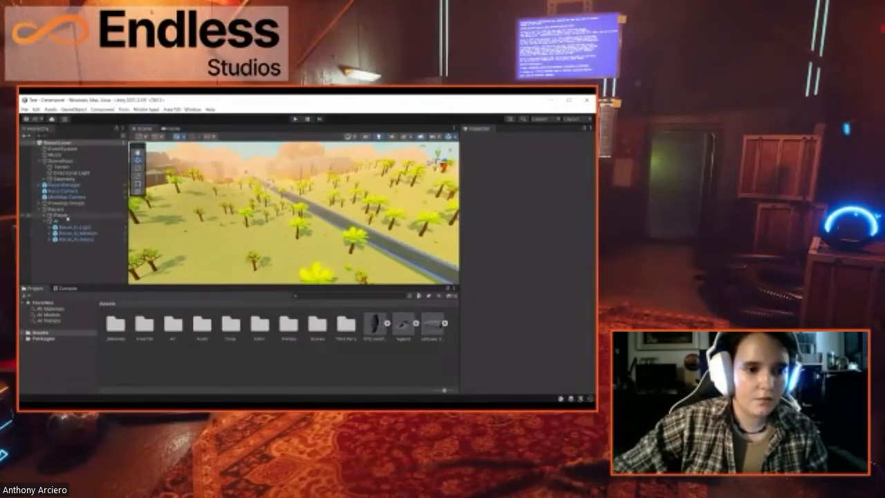
click(44, 222)
click(40, 209)
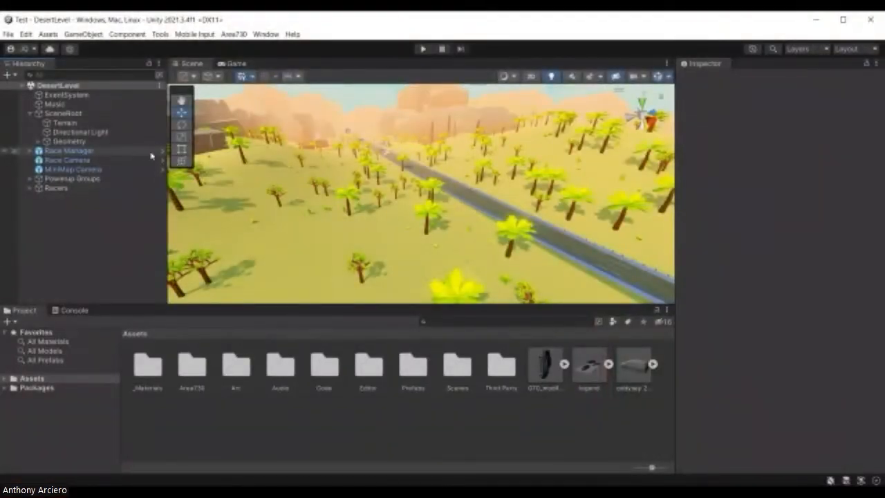
Step: Open the Race Manager prefab in isolation and expand Track and Track Spline to list the spline nodes
click(163, 151)
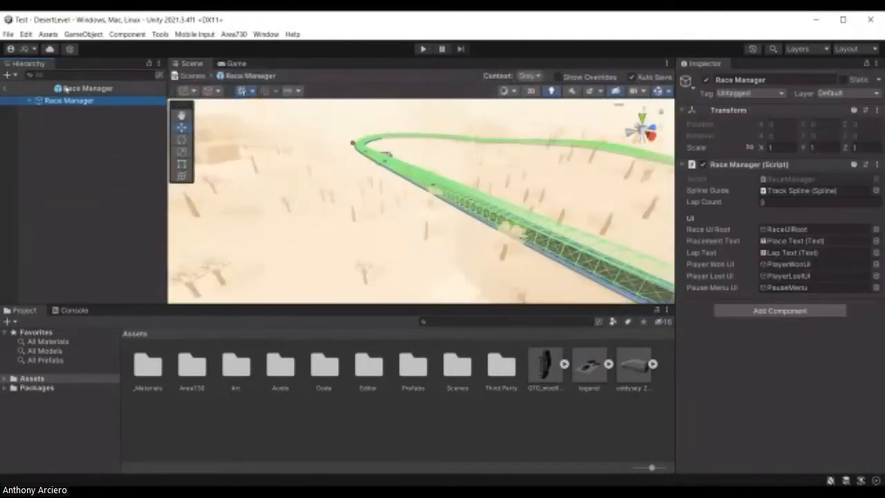
click(29, 102)
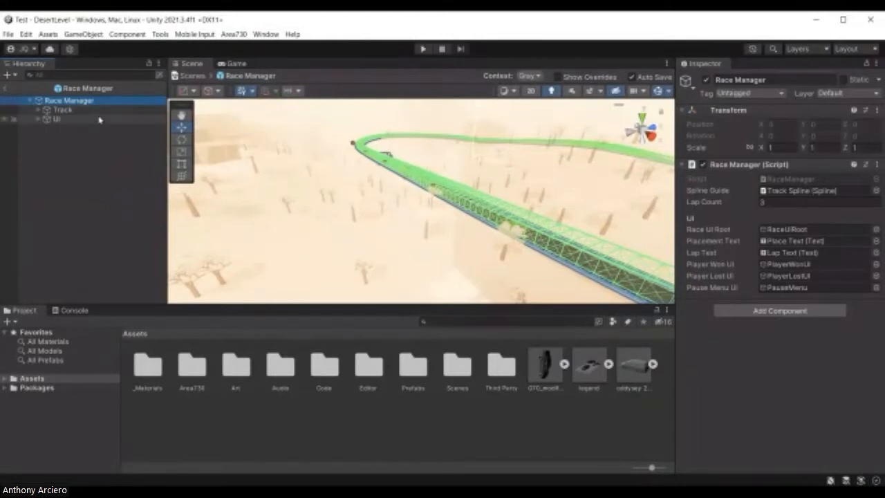
click(39, 112)
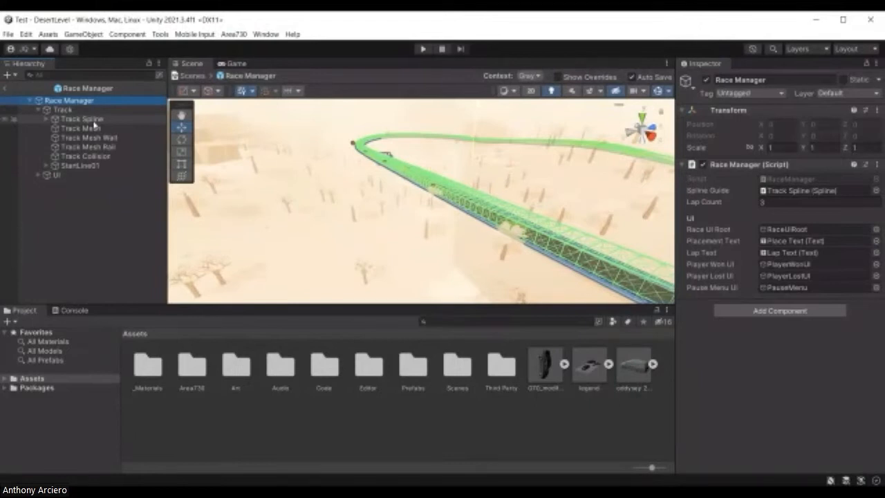
click(47, 119)
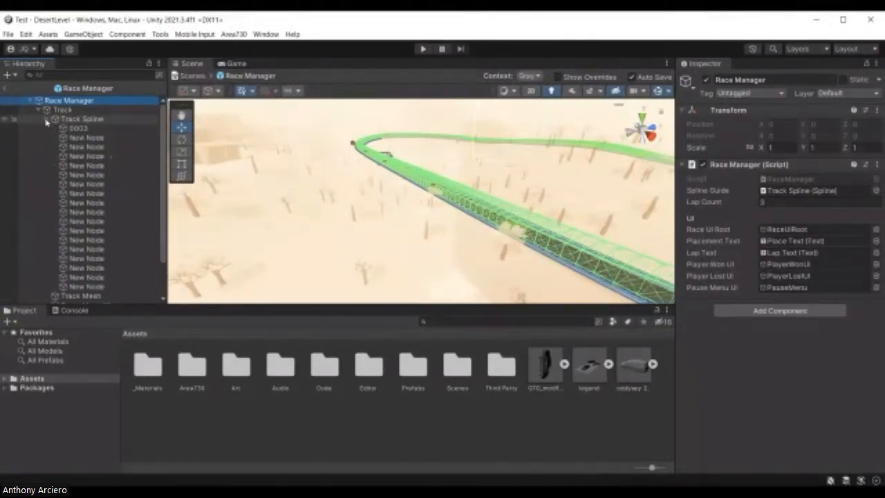
Step: Frame the first New Node under Track Spline and inspect its position beside the track
click(125, 139)
key(f)
right_drag(510, 211, 680, 154)
key(w)
right_drag(461, 222, 395, 230)
right_drag(373, 235, 373, 237)
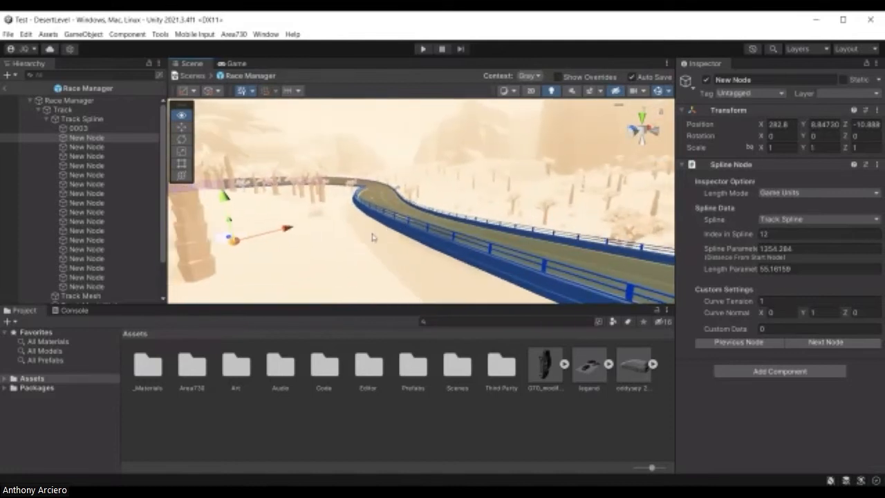
click(102, 138)
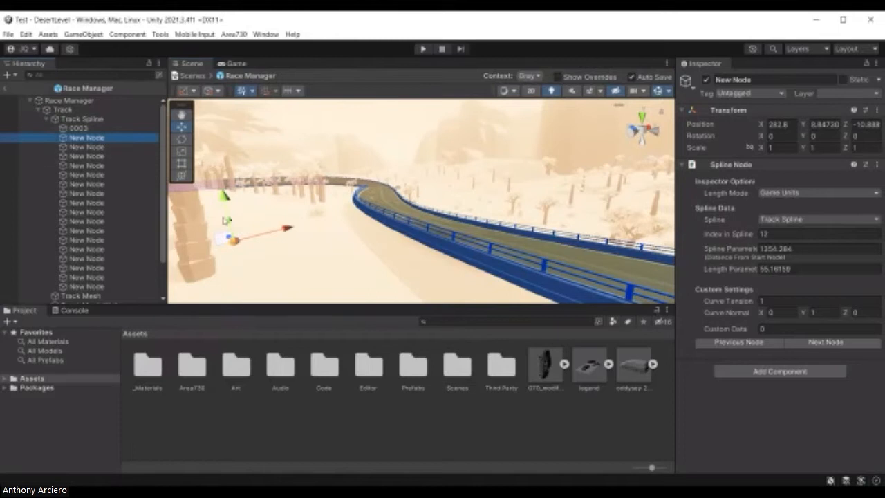
Step: Frame the third New Node under Track Spline and move it to about X 130.89, Y 6.66
double_click(119, 157)
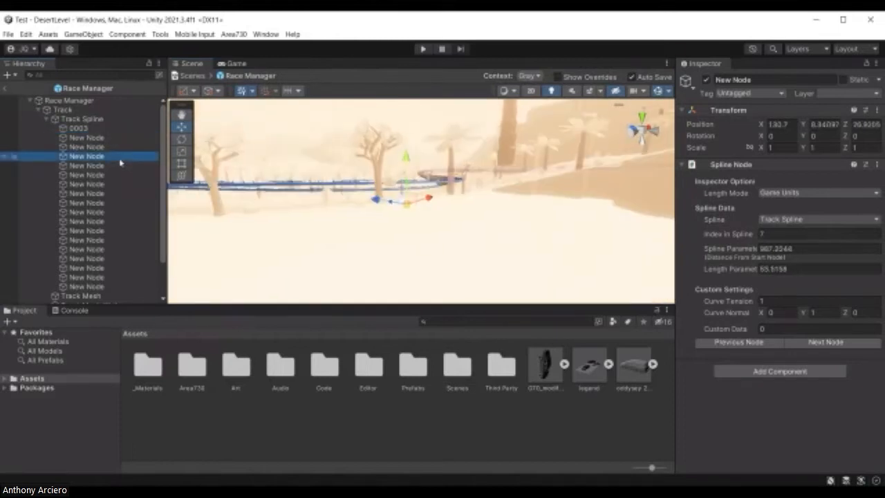
alt+drag(507, 223, 457, 231)
mouse_move(458, 231)
right_down()
mouse_move(459, 217)
mouse_move(473, 259)
mouse_move(429, 118)
mouse_move(474, 251)
mouse_move(442, 223)
mouse_move(449, 228)
right_up()
mouse_move(447, 224)
mouse_down()
mouse_move(444, 166)
mouse_move(441, 225)
mouse_move(469, 214)
mouse_move(453, 237)
mouse_up()
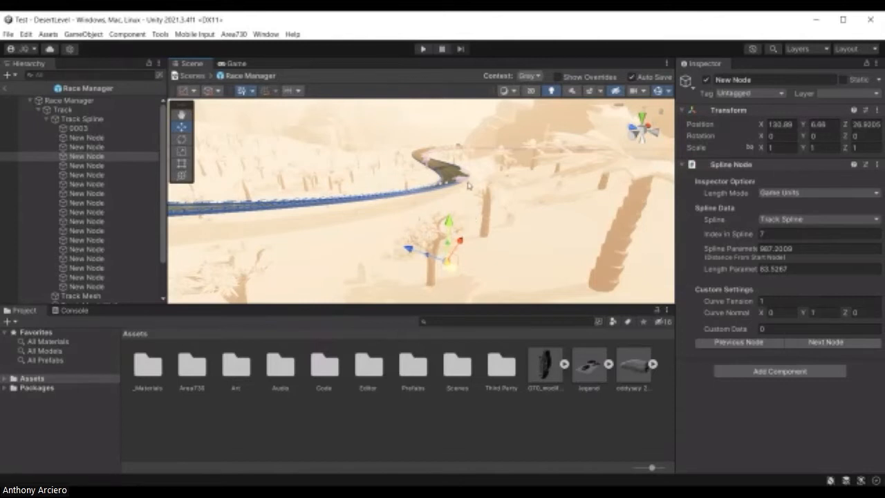
scroll(483, 200, down, 3)
scroll(483, 200, down, 3)
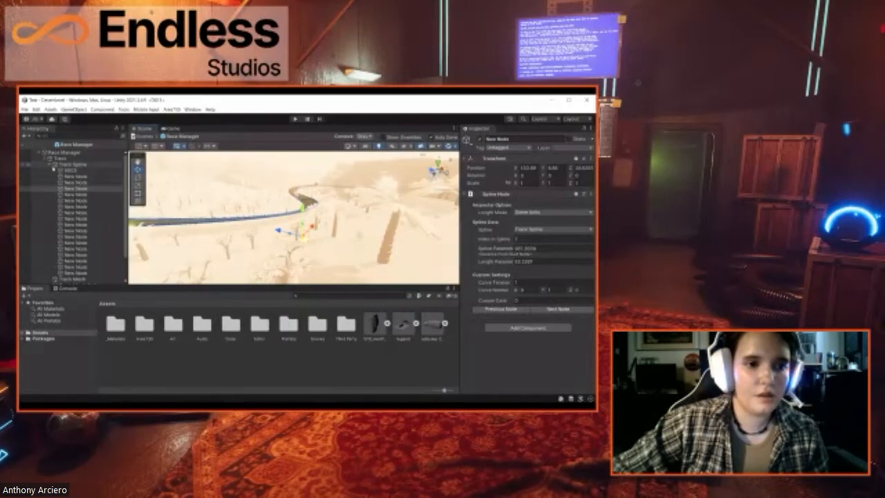
Step: Collapse Track Spline and return from the Race Manager prefab to the desert scene
click(50, 166)
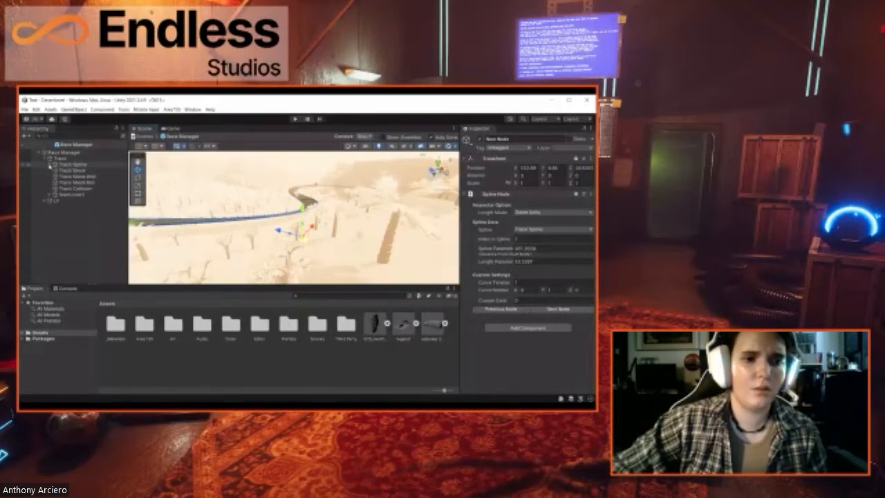
click(25, 146)
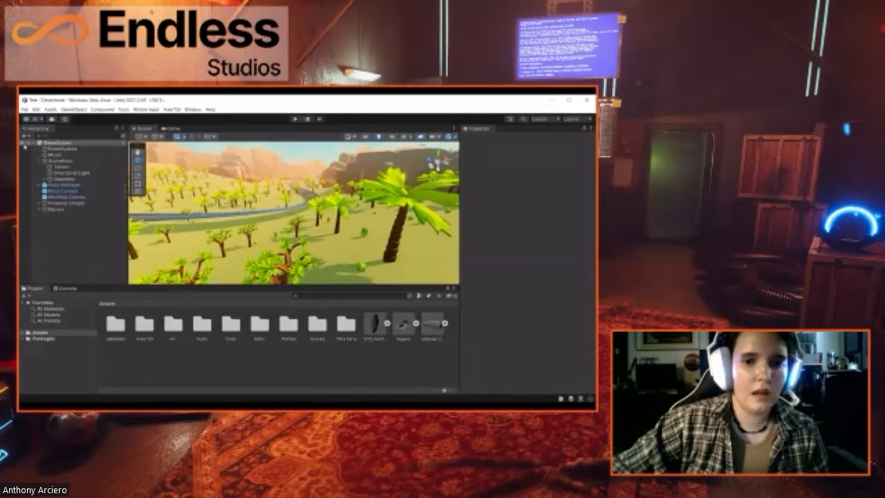
scroll(316, 220, down, 3)
scroll(316, 219, up, 6)
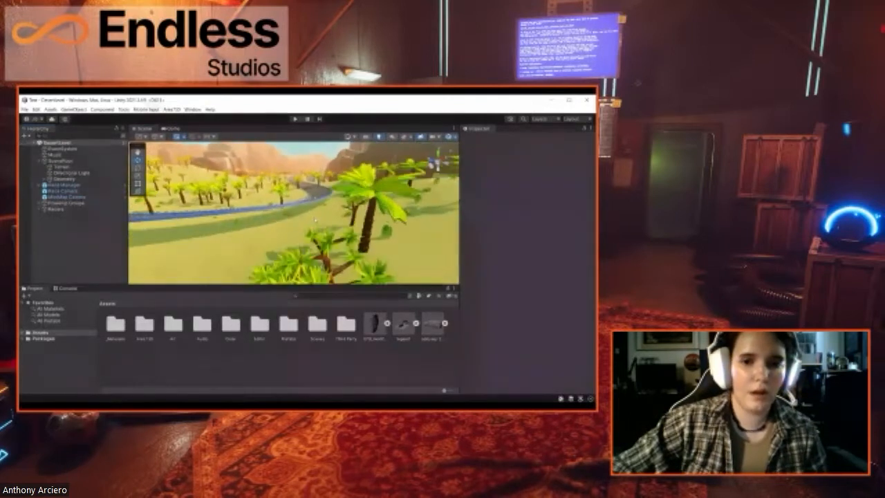
scroll(314, 216, down, 1)
scroll(315, 215, down, 5)
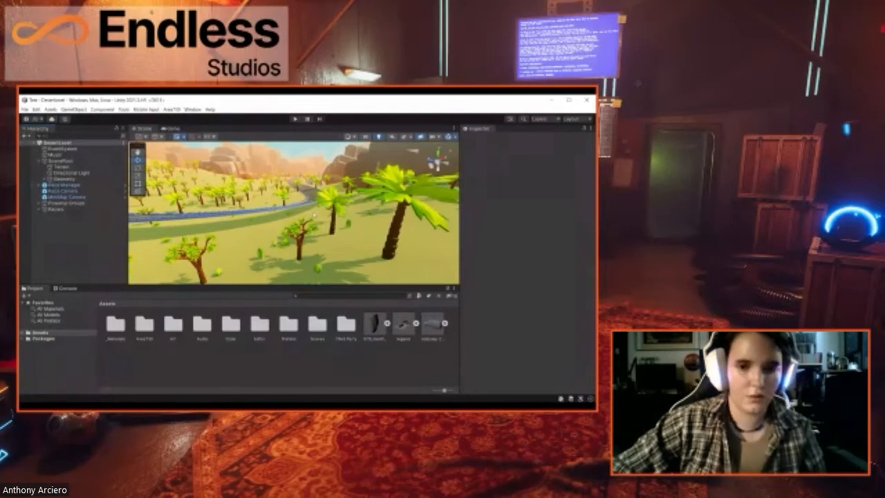
scroll(314, 215, down, 2)
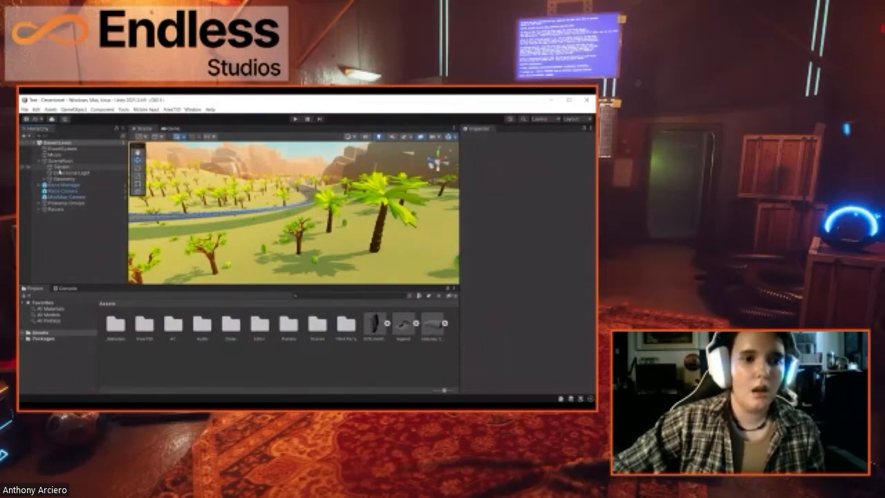
Step: Select the Terrain object under SceneRoot to view its settings and clear the selection
click(60, 168)
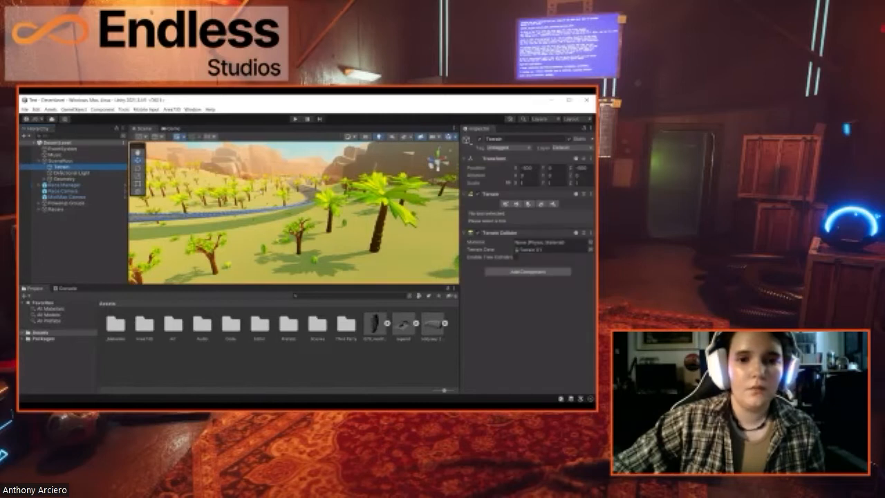
scroll(347, 205, up, 3)
scroll(325, 204, down, 6)
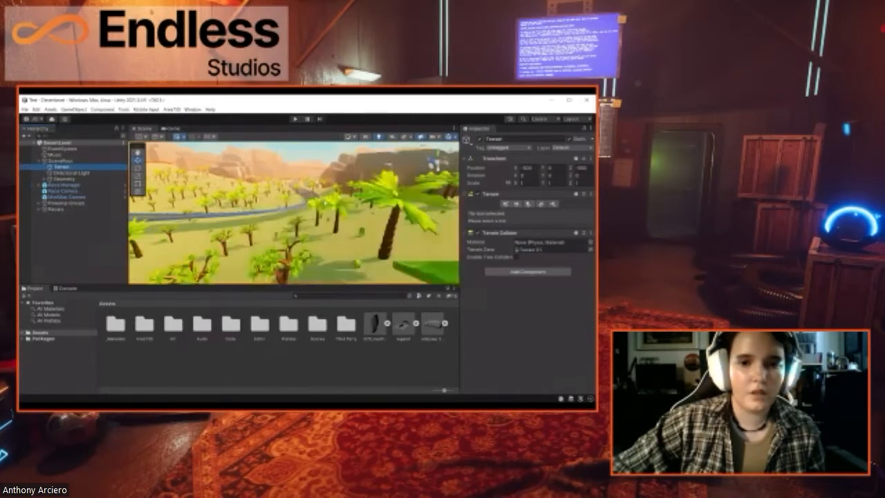
scroll(325, 202, down, 2)
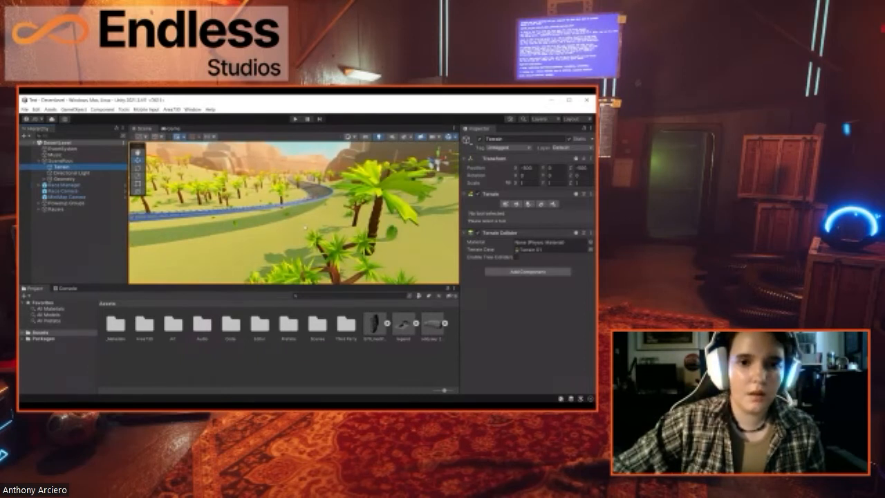
scroll(305, 227, down, 4)
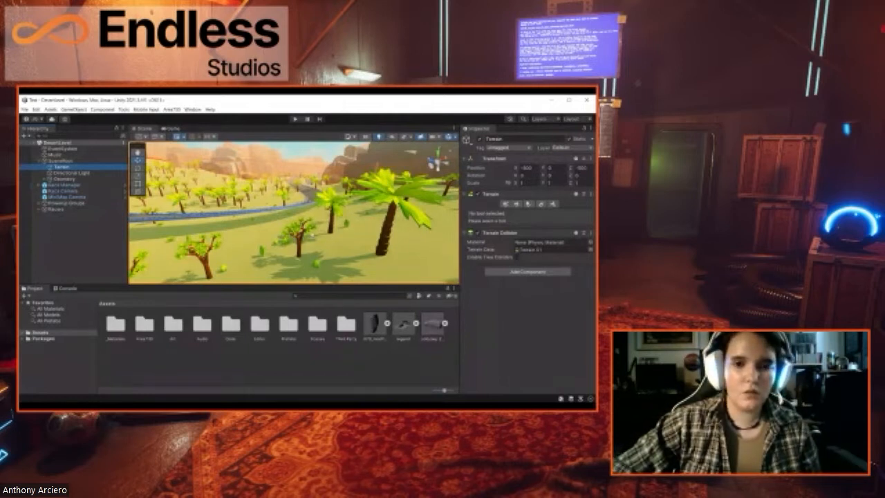
click(305, 152)
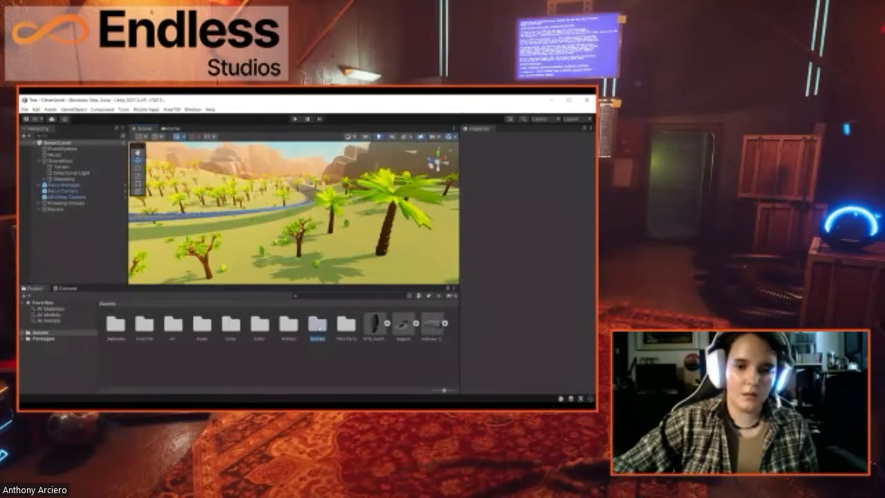
Step: Open the project's Scenes folder and look over the available Edit commands without choosing any
double_click(317, 323)
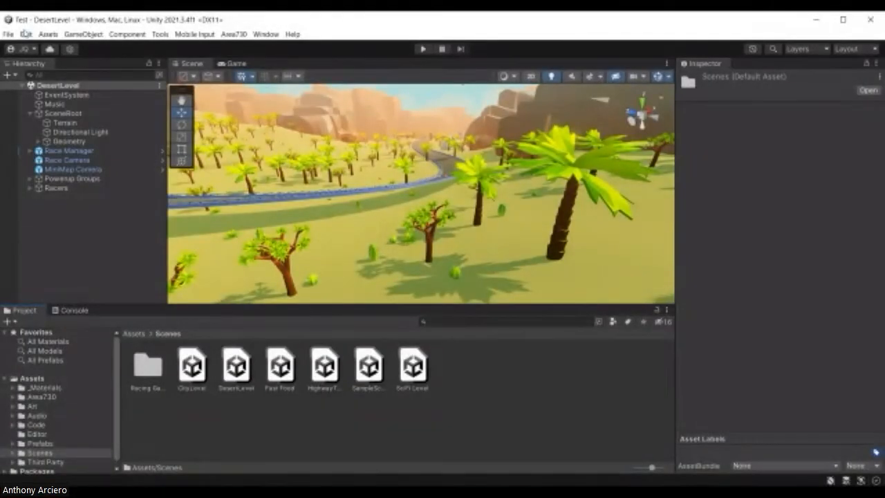
click(28, 34)
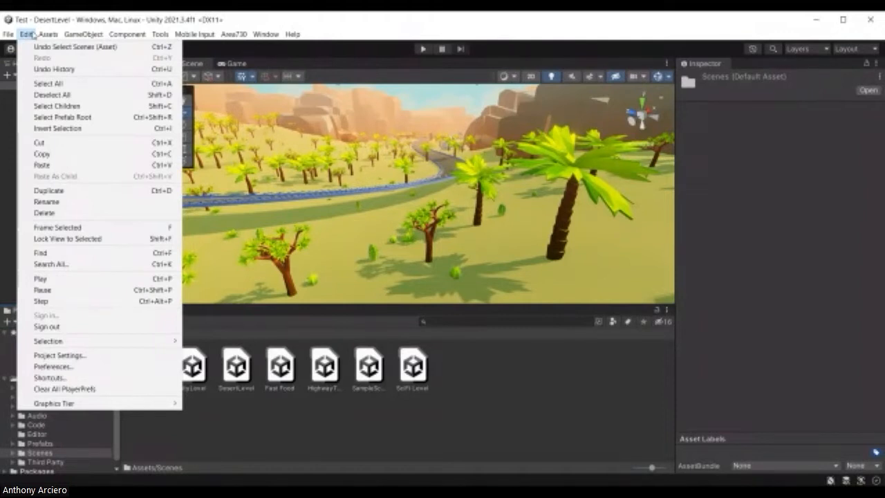
click(28, 33)
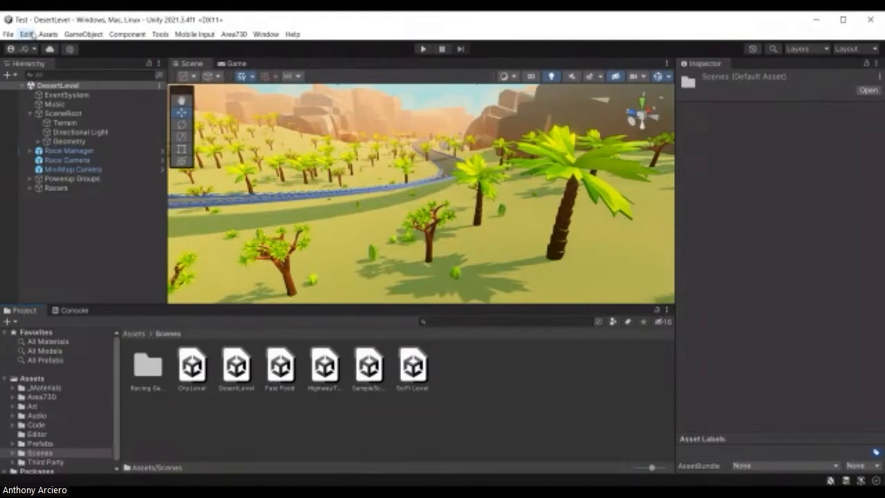
click(27, 34)
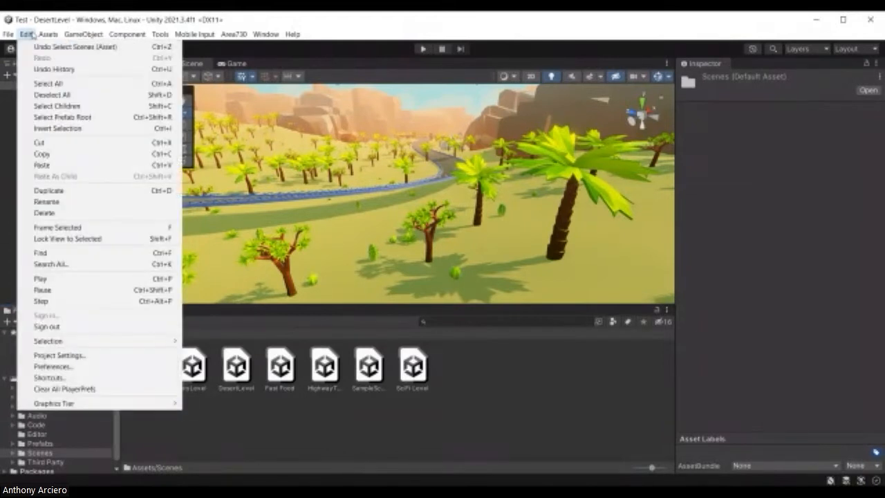
mouse_move(9, 34)
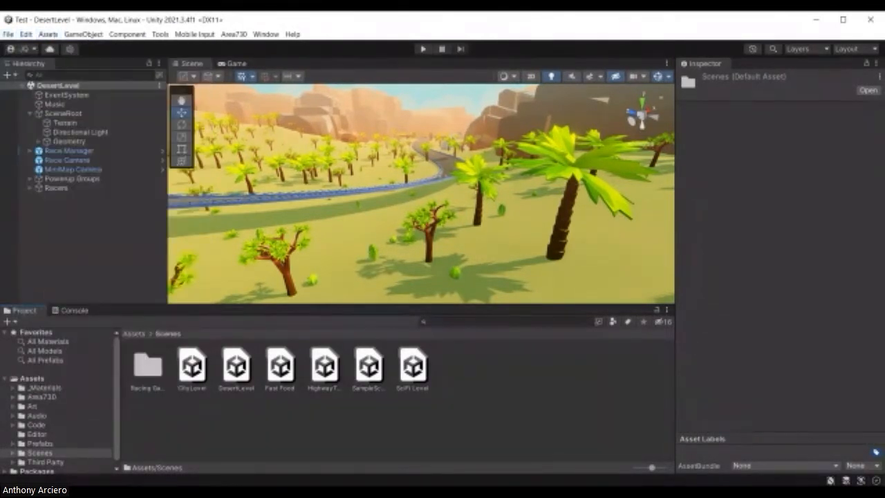
click(237, 368)
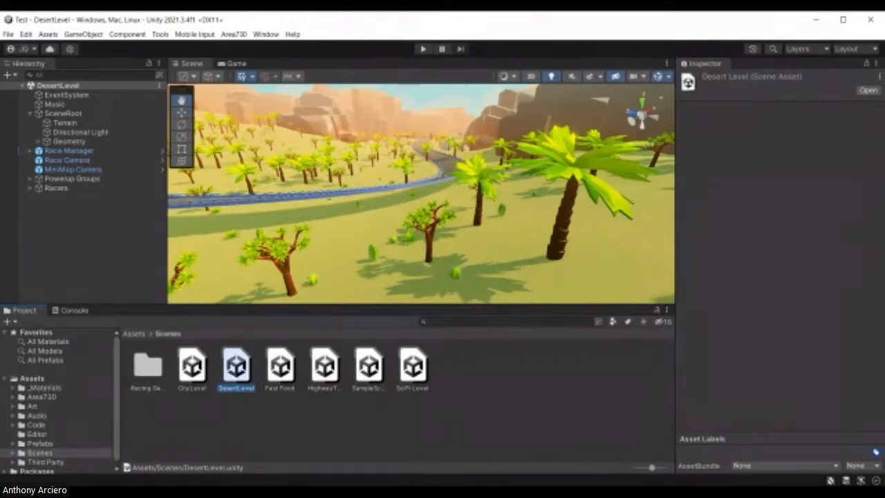
right_click(238, 367)
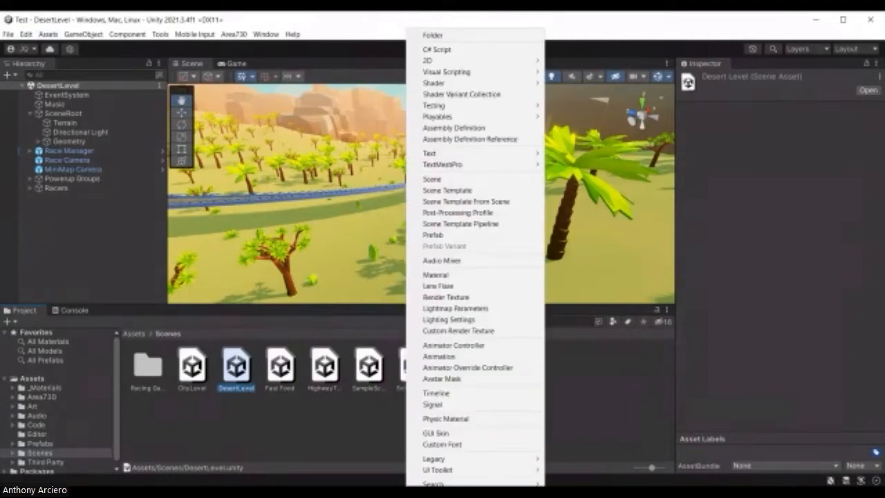
key(Escape)
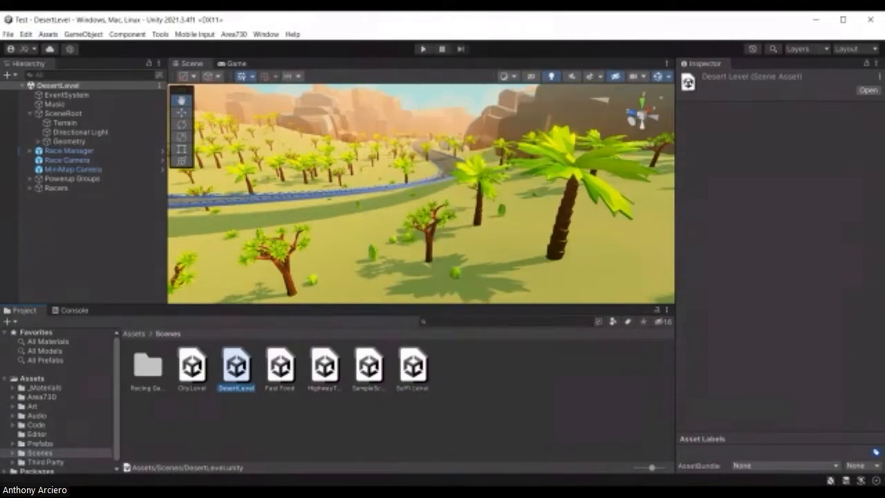
click(313, 403)
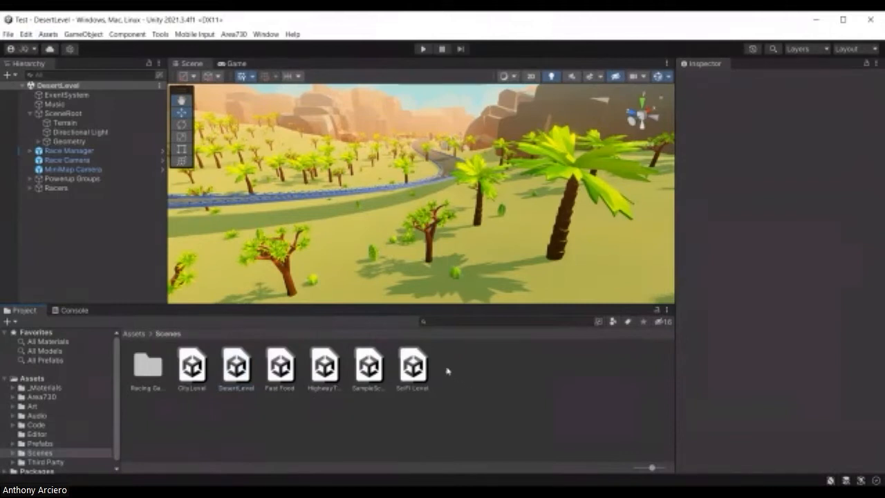
click(25, 34)
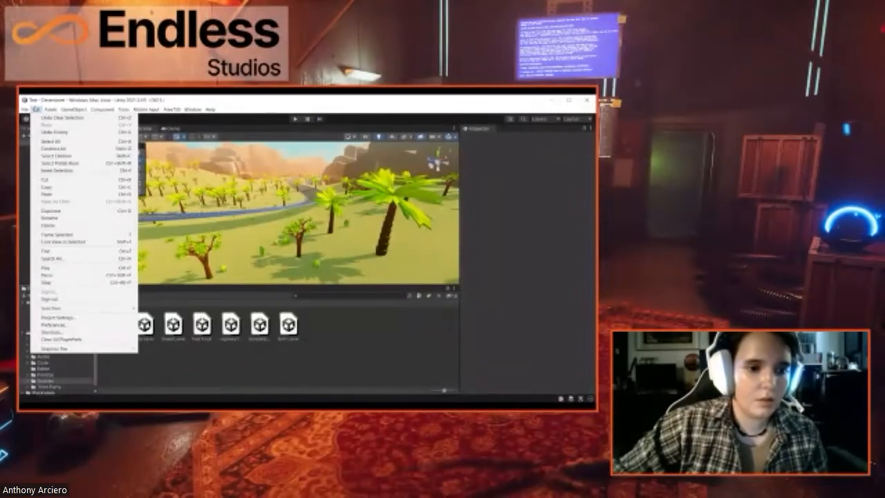
mouse_move(56, 109)
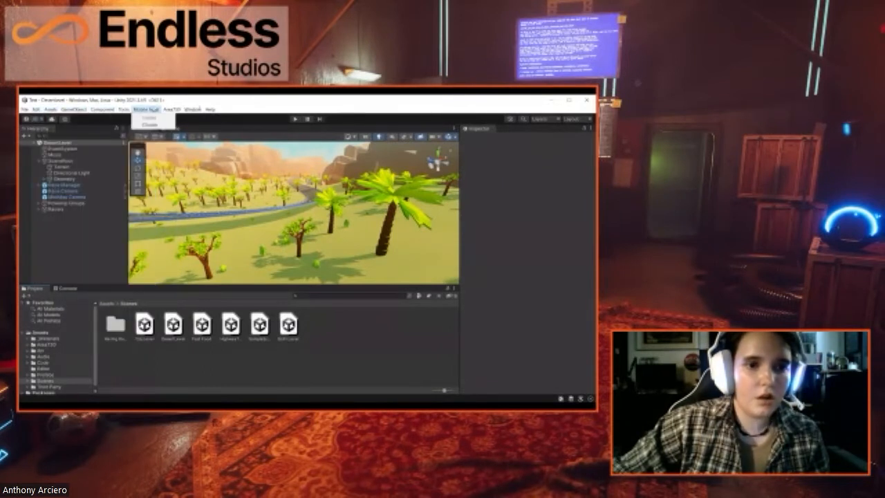
mouse_move(175, 111)
mouse_move(146, 110)
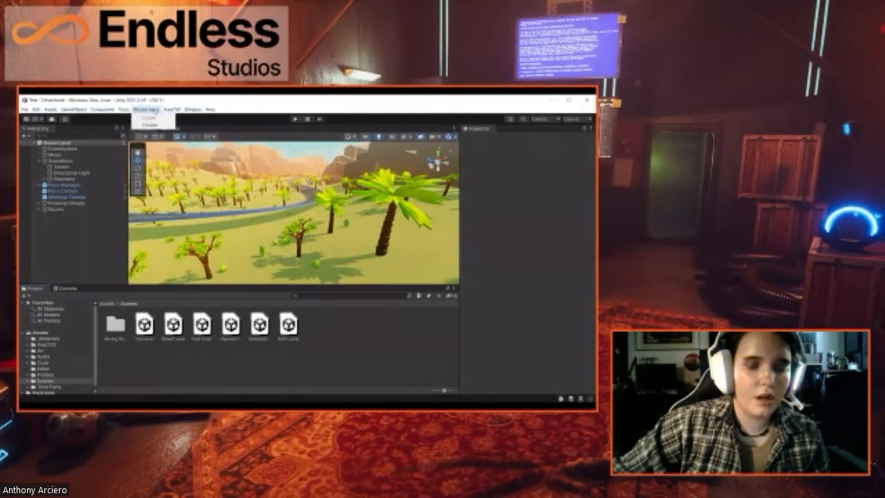
Step: Save a copy of the current scene as "new scene" in the project's Assets folder
mouse_move(74, 110)
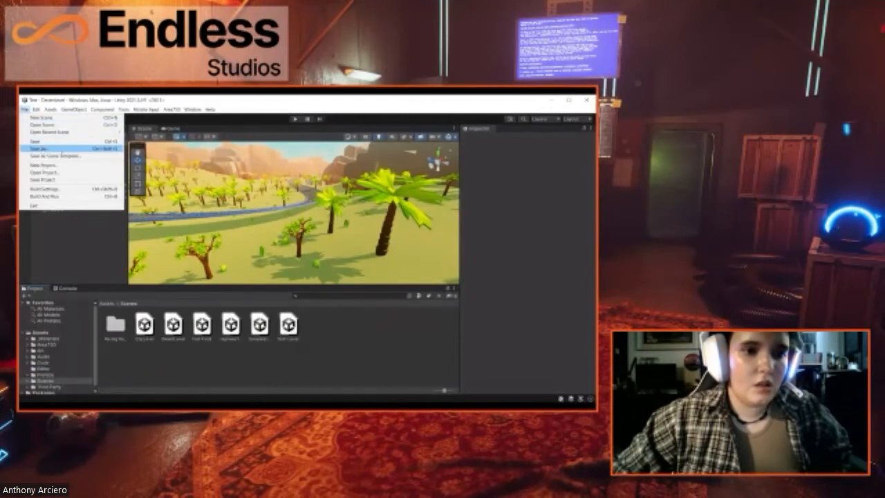
click(65, 149)
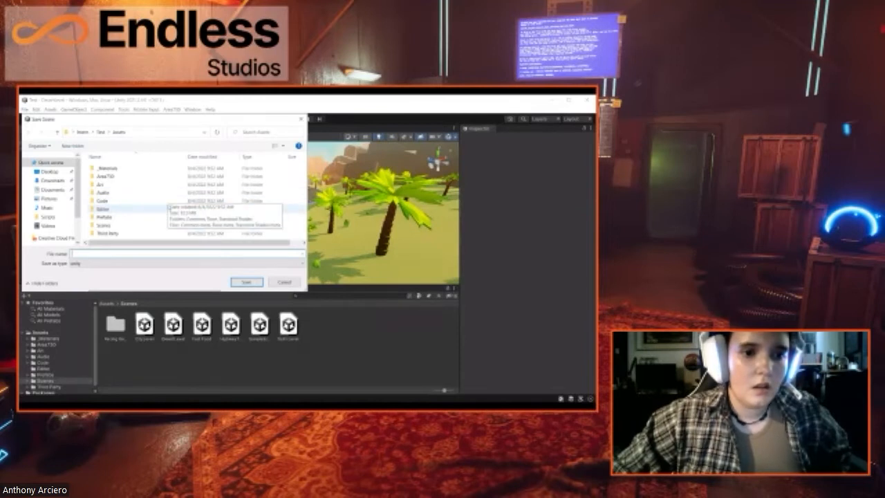
text(new scene)
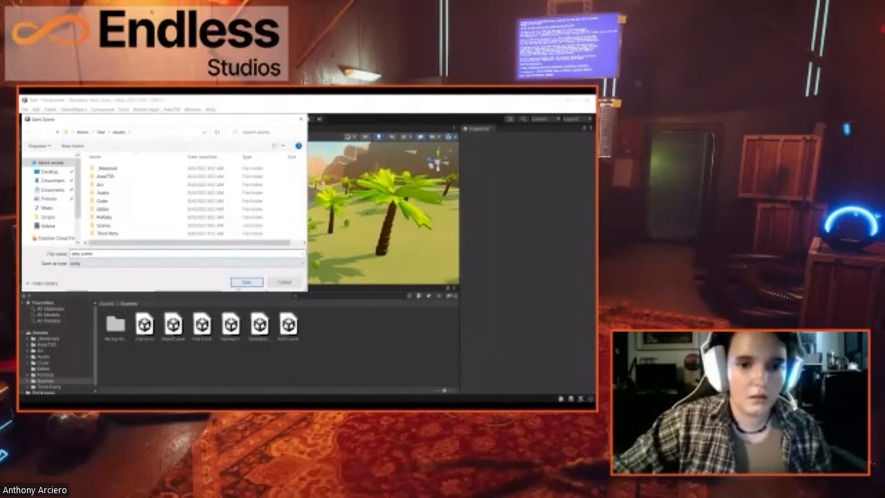
click(246, 282)
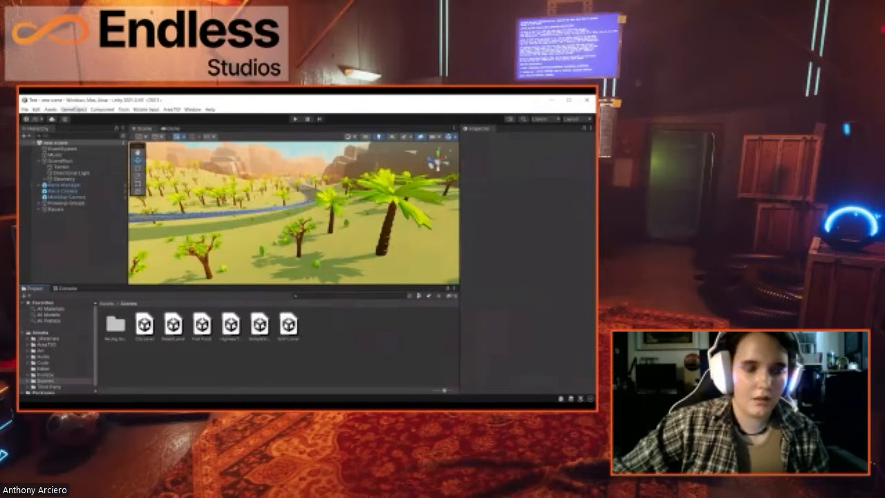
click(74, 109)
click(79, 111)
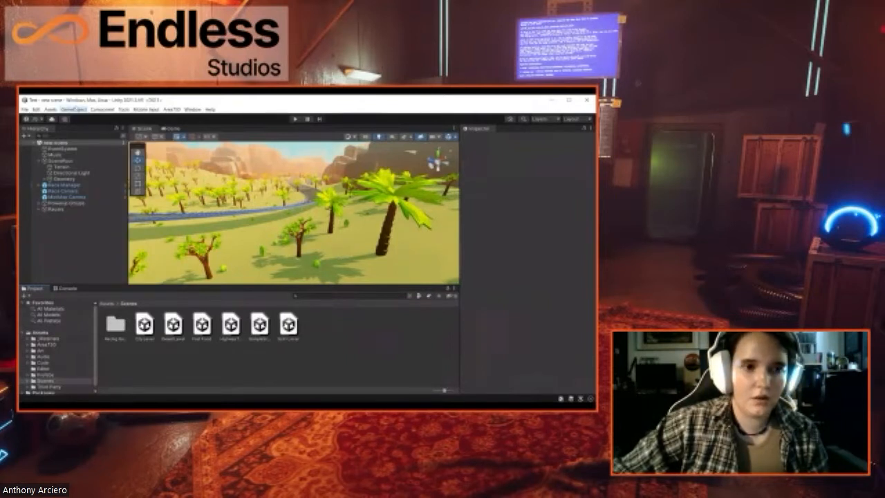
click(50, 110)
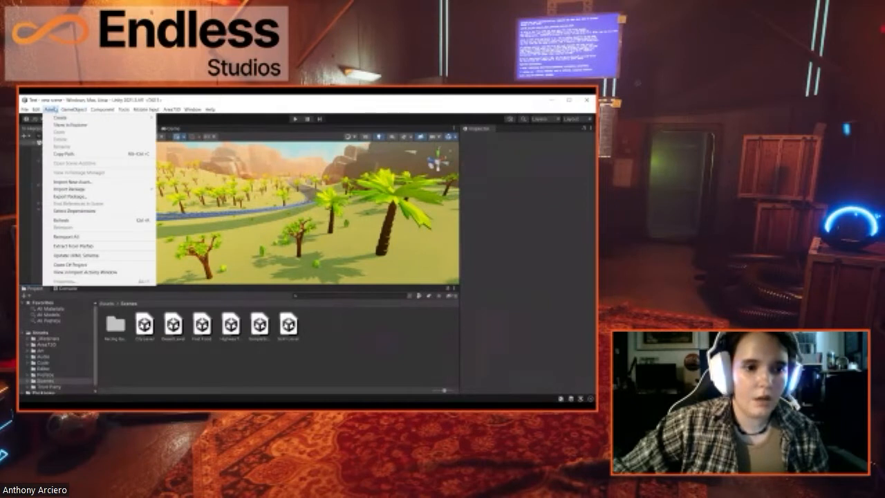
click(55, 109)
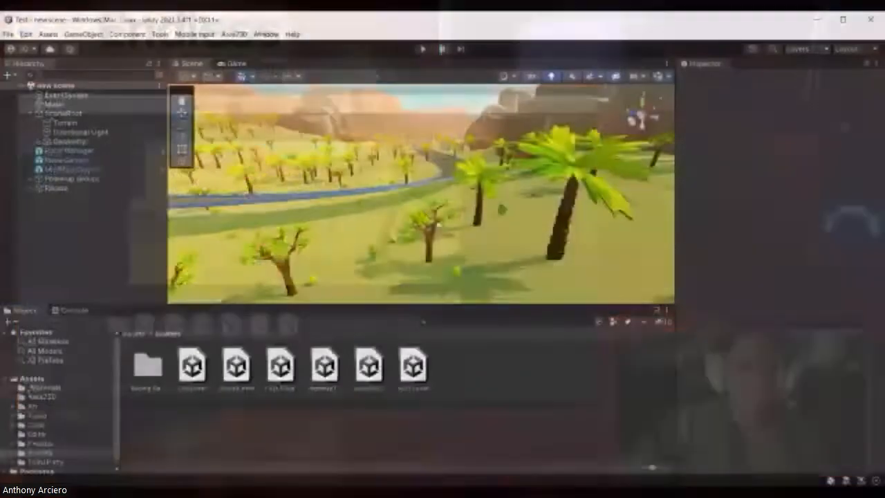
Step: Go up to the project's Assets folder and open the "new scene" file
scroll(298, 232, up, 3)
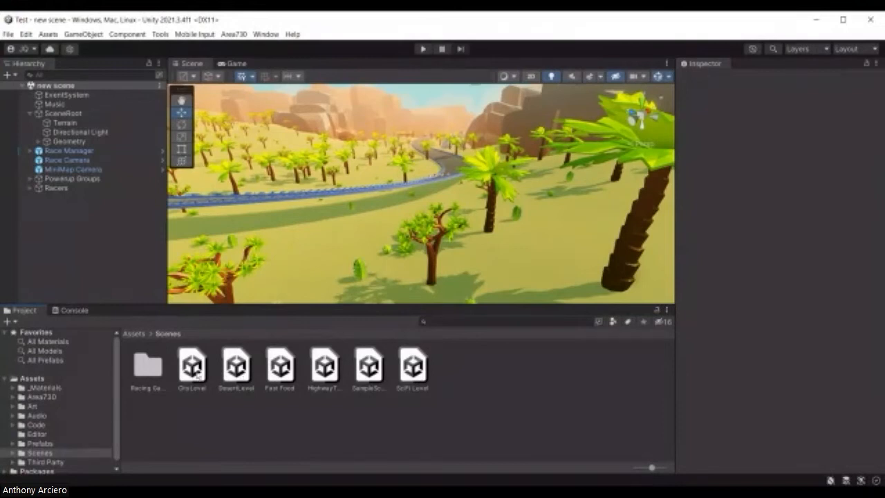
click(138, 335)
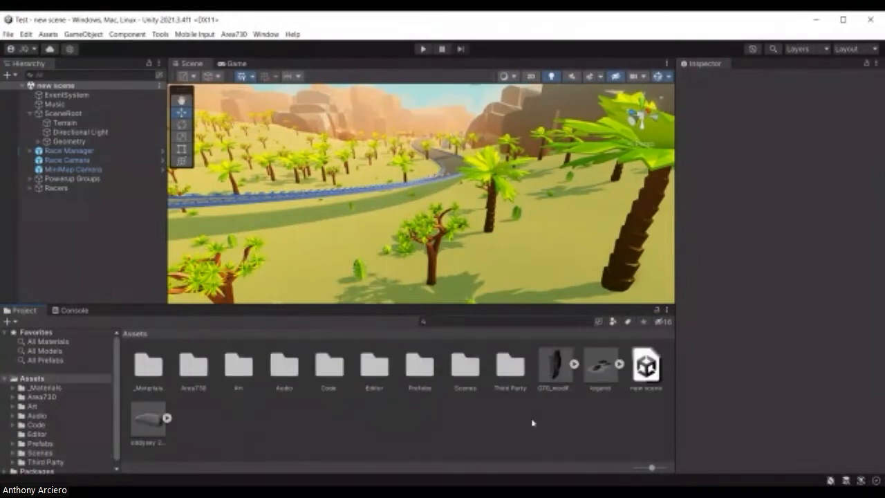
double_click(647, 367)
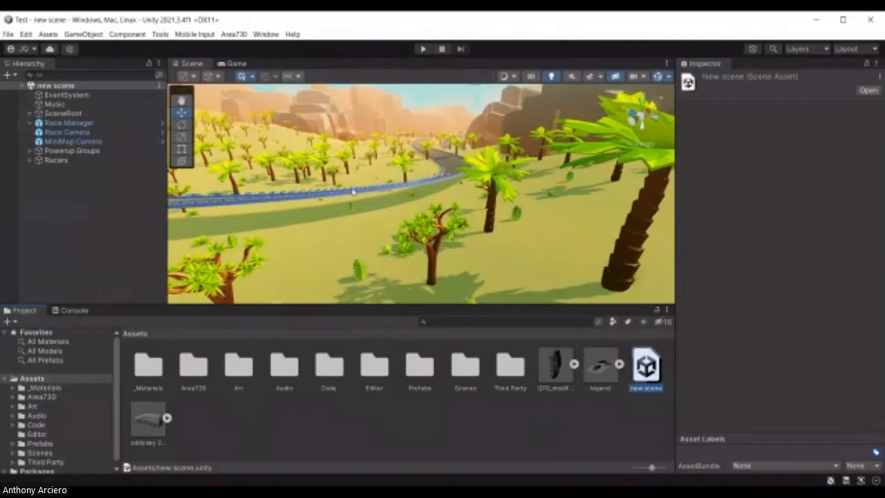
Step: Select the desert ground in the scene and look along the track across it
scroll(400, 213, up, 3)
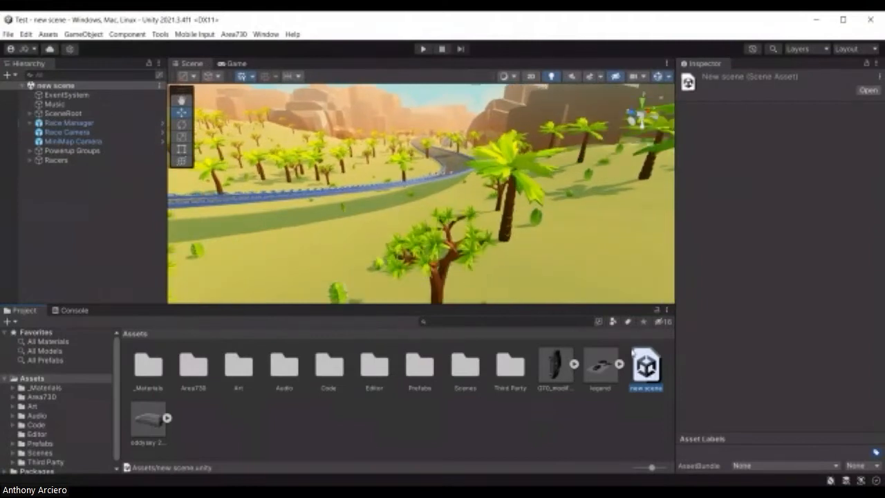
scroll(469, 222, up, 3)
click(392, 195)
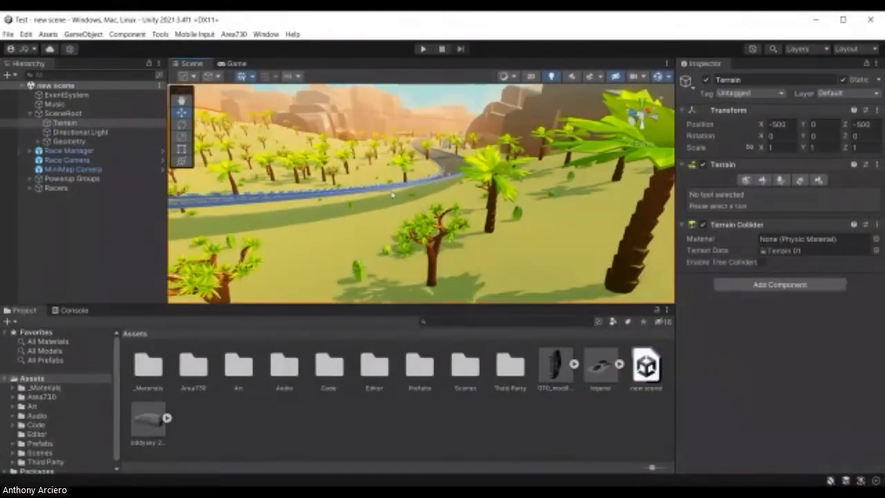
key(w)
right_drag(429, 204, 282, 260)
key(w)
key(w)
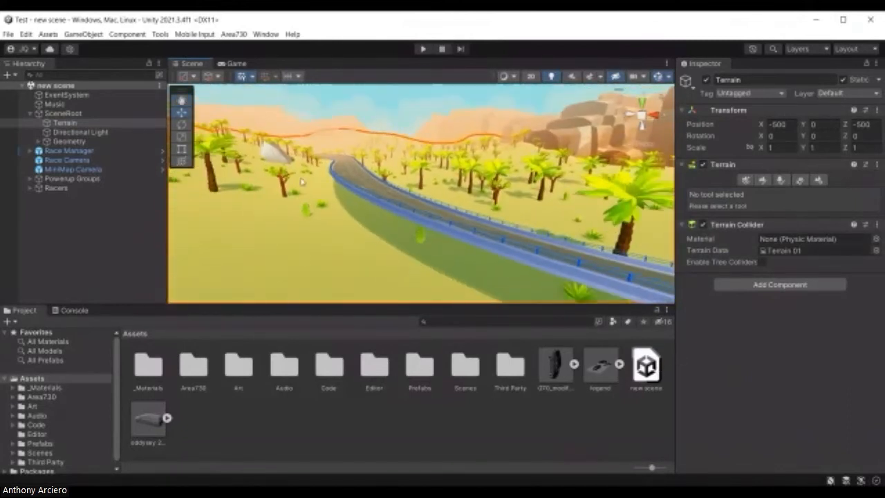
Step: Delete the Terrain object under SceneRoot
click(72, 126)
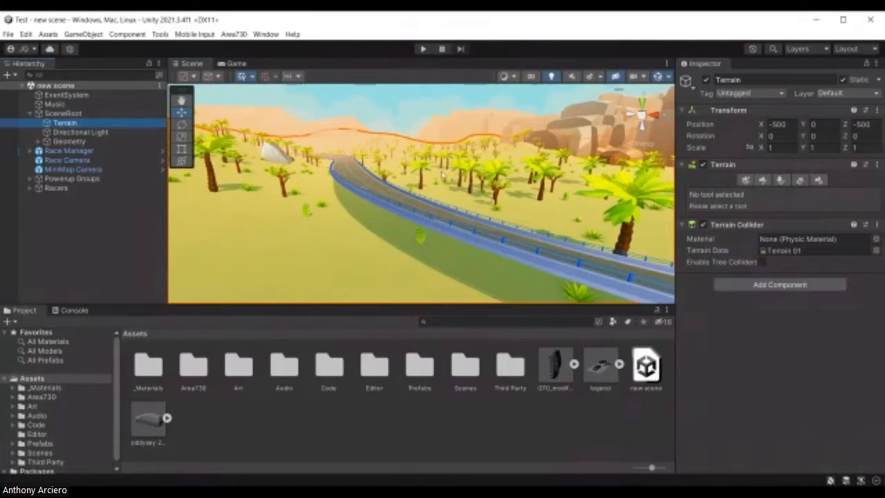
scroll(486, 187, down, 5)
scroll(477, 190, up, 5)
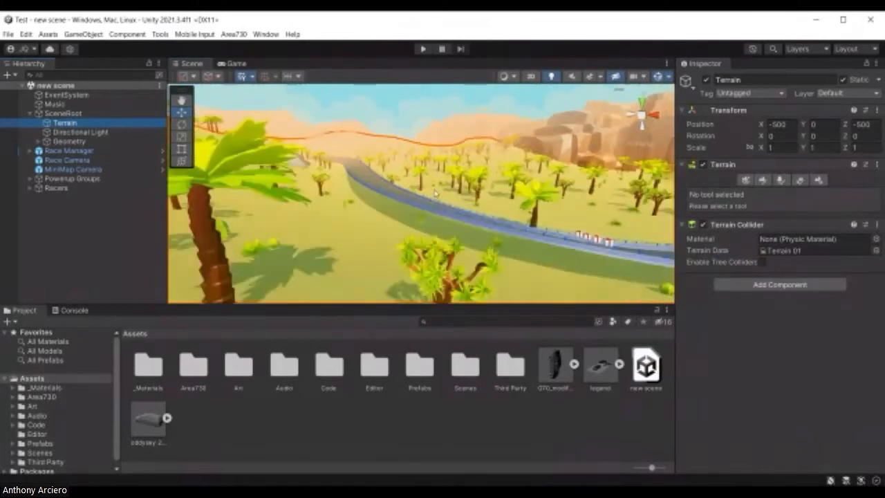
scroll(435, 194, up, 3)
middle_drag(353, 221, 339, 191)
click(131, 126)
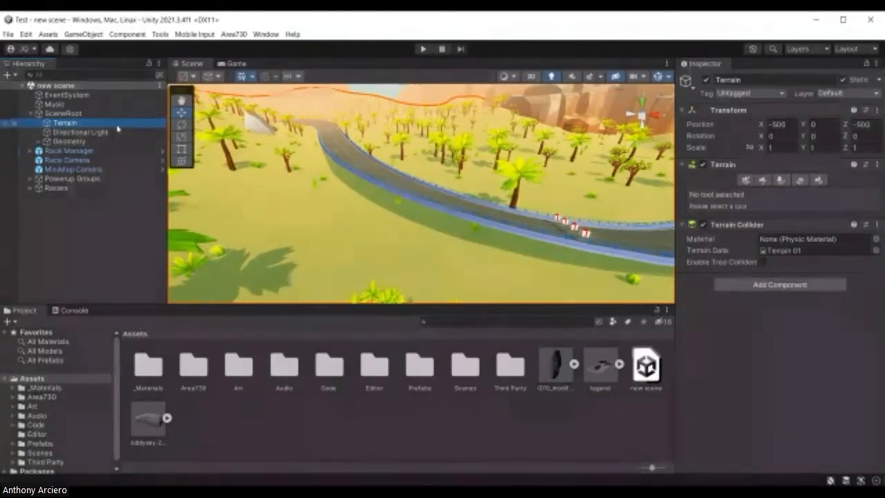
click(118, 126)
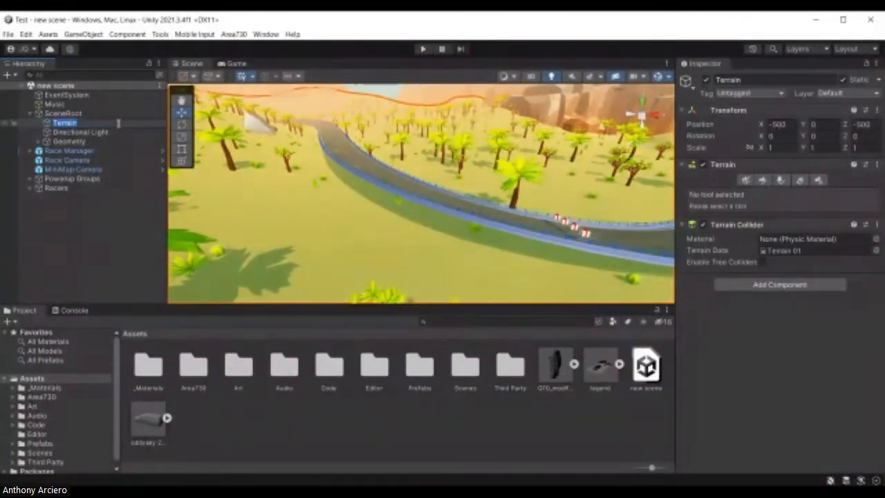
click(103, 228)
click(54, 126)
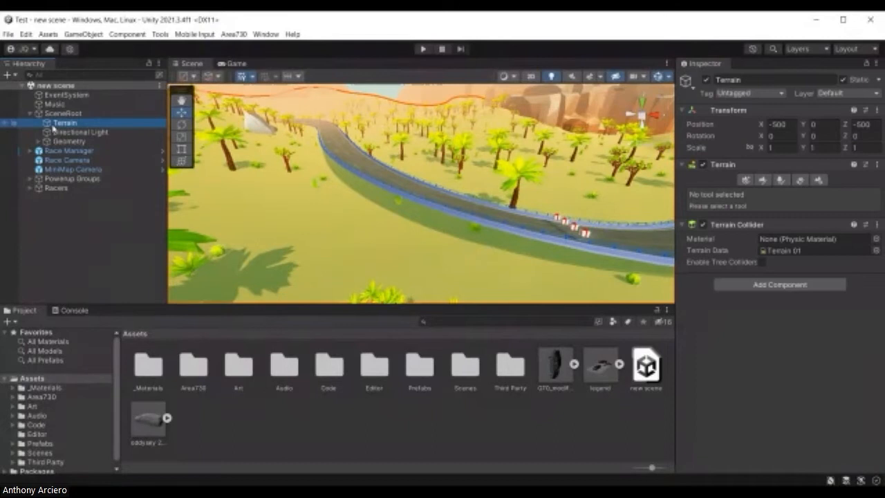
key(Delete)
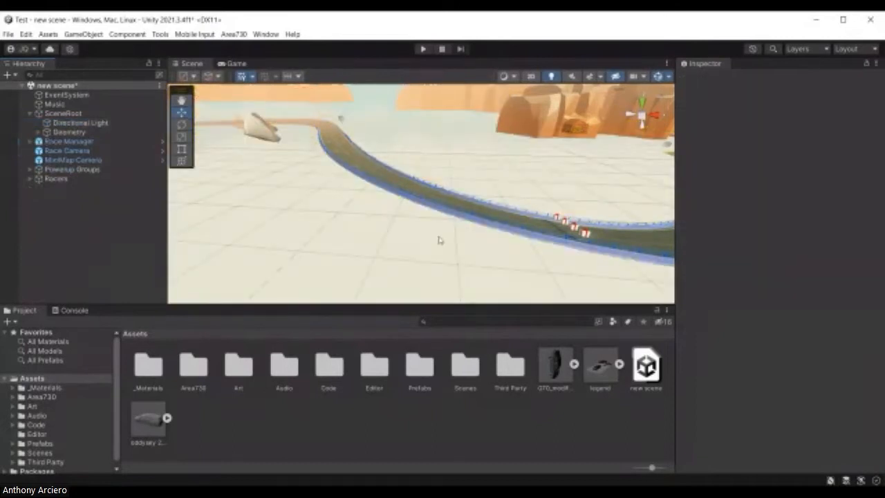
Step: Delete the Geometry object with the rock formations under SceneRoot
scroll(441, 239, down, 2)
scroll(440, 236, down, 2)
right_drag(407, 228, 429, 208)
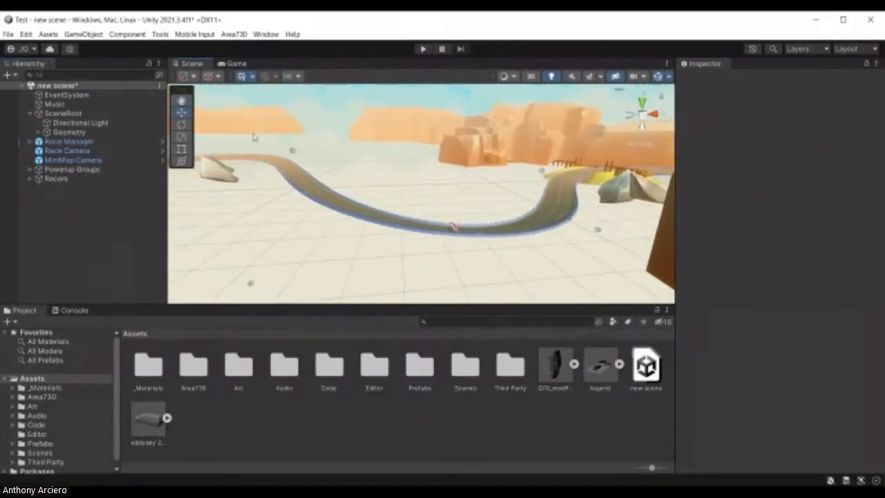
click(104, 133)
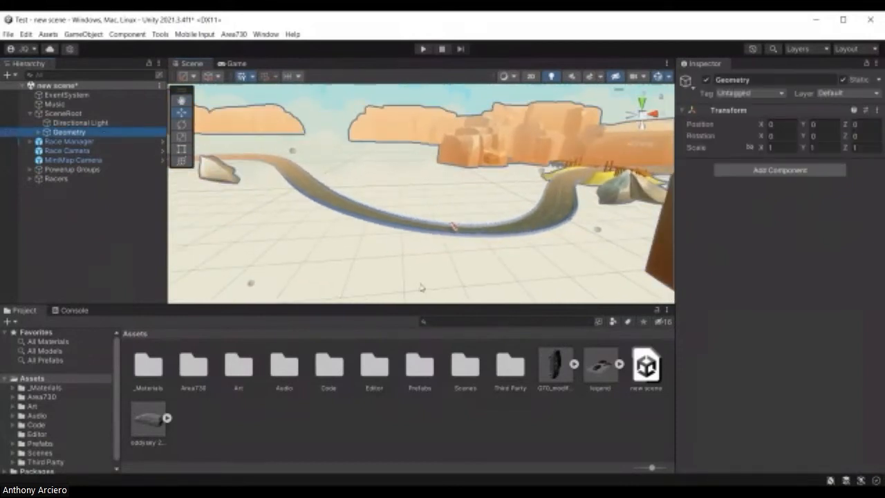
right_drag(532, 269, 205, 249)
right_drag(300, 233, 245, 243)
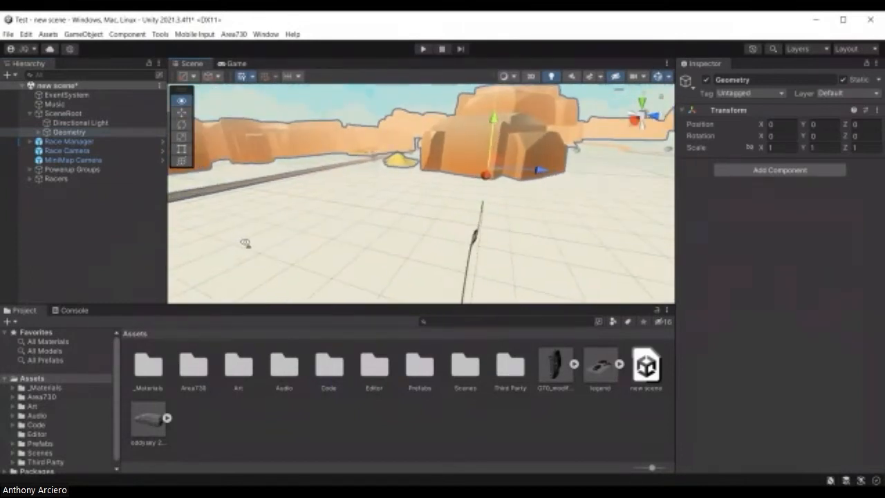
key(Delete)
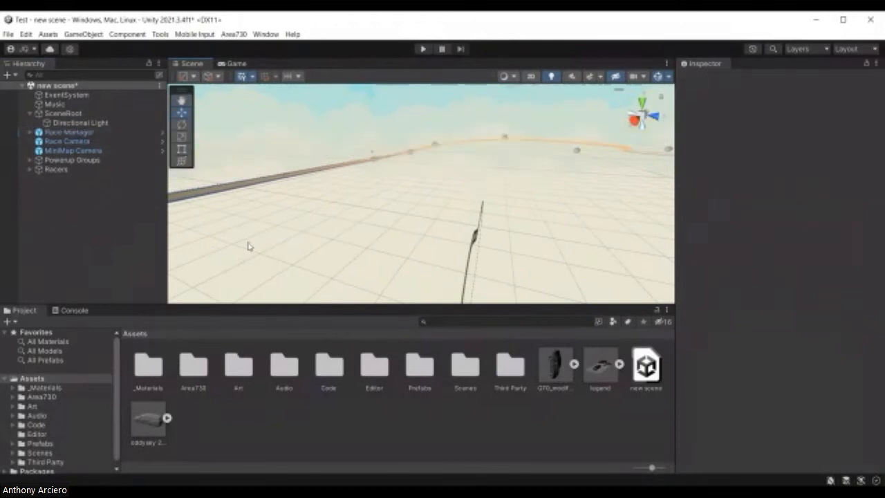
Step: Open the Race Manager prefab for editing and expand Track Spline to list its nodes
right_drag(396, 222, 407, 159)
key(w)
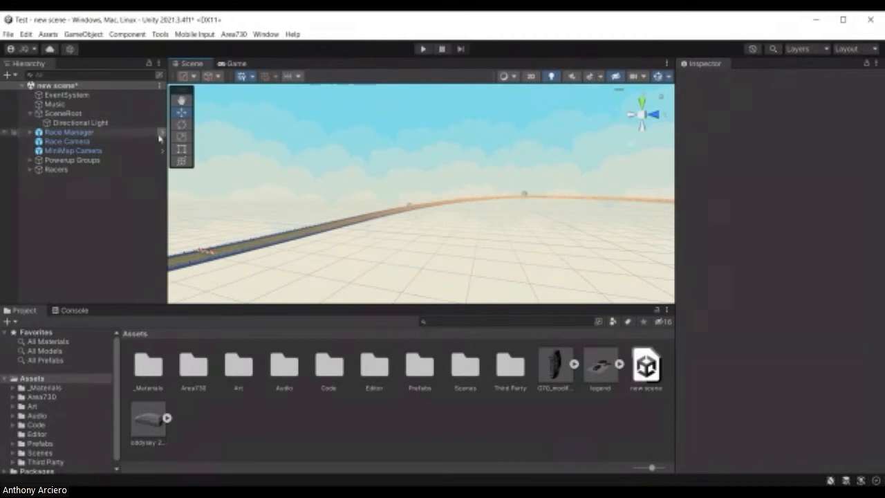
click(162, 134)
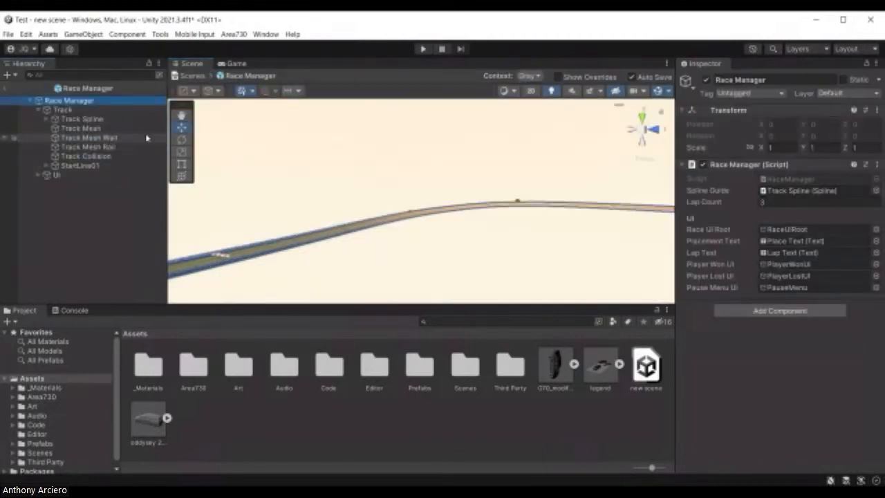
click(46, 119)
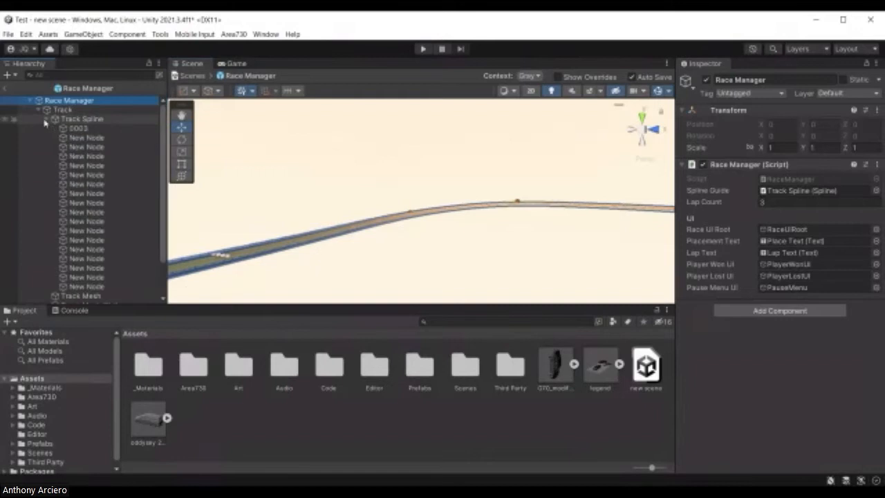
Step: Move the Track Spline node with index 2 along the Z axis to about -140 and raise it above the track
click(110, 167)
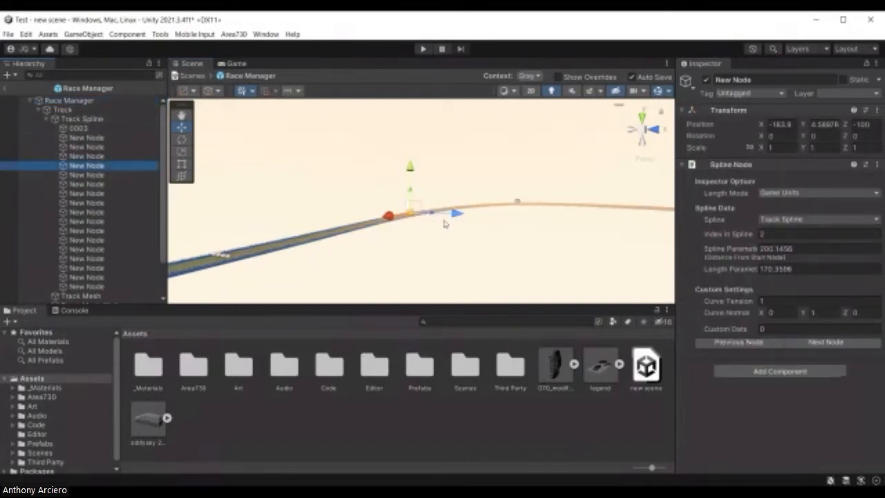
drag(455, 215, 406, 222)
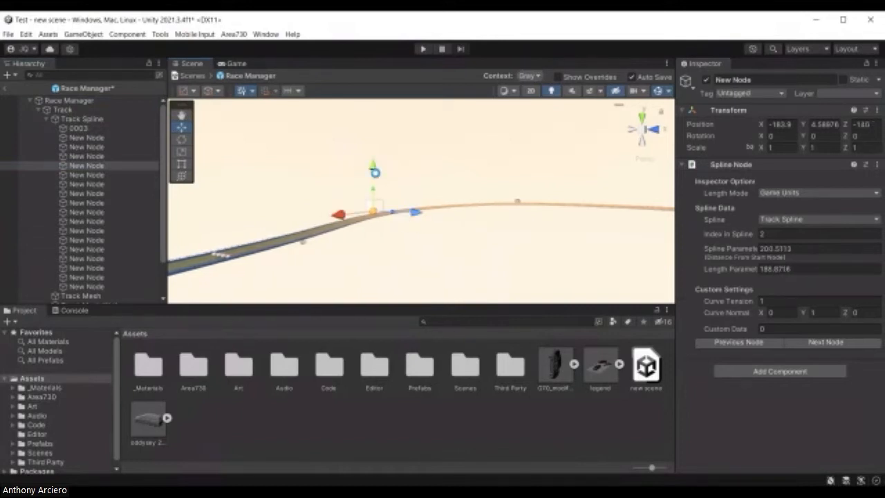
drag(372, 170, 370, 153)
right_drag(469, 229, 529, 238)
Step: Raise the Track Spline node with index 8 to a Y position of about 6.64
click(131, 184)
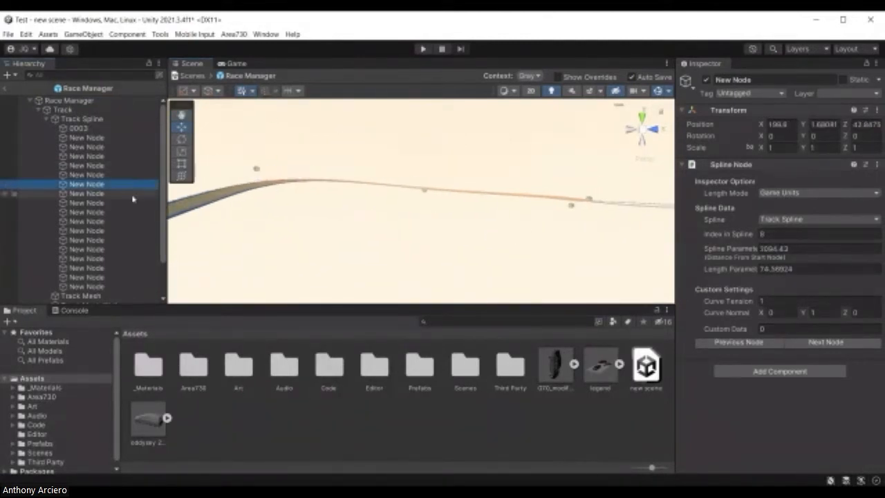
double_click(129, 184)
right_drag(460, 240, 430, 258)
drag(381, 219, 379, 164)
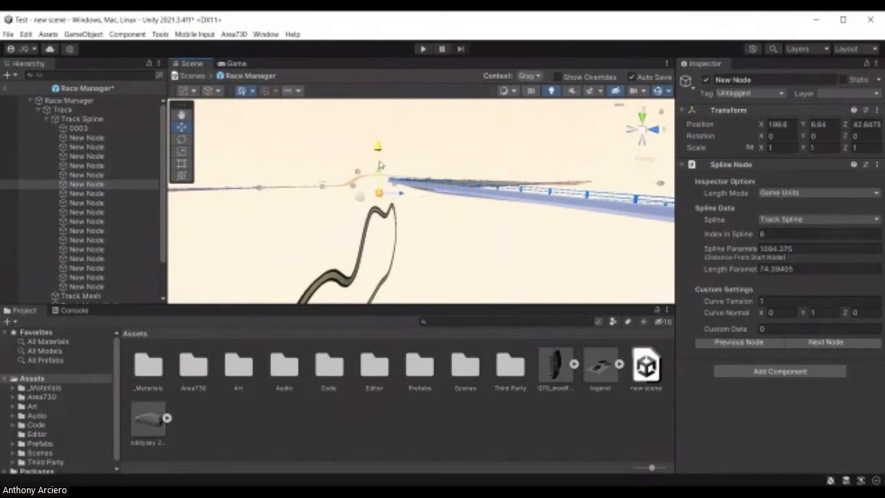
Step: Raise the Track Spline node with index 6 high above the rest of the track and shift it sideways
click(113, 203)
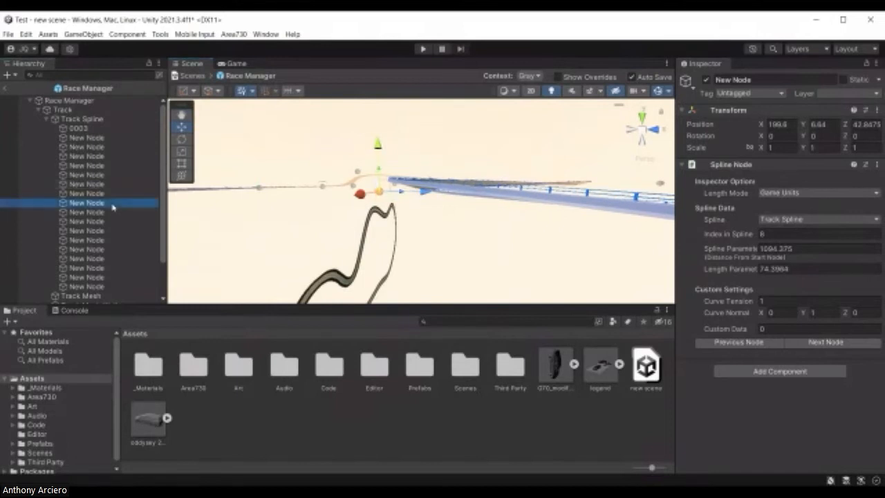
double_click(114, 221)
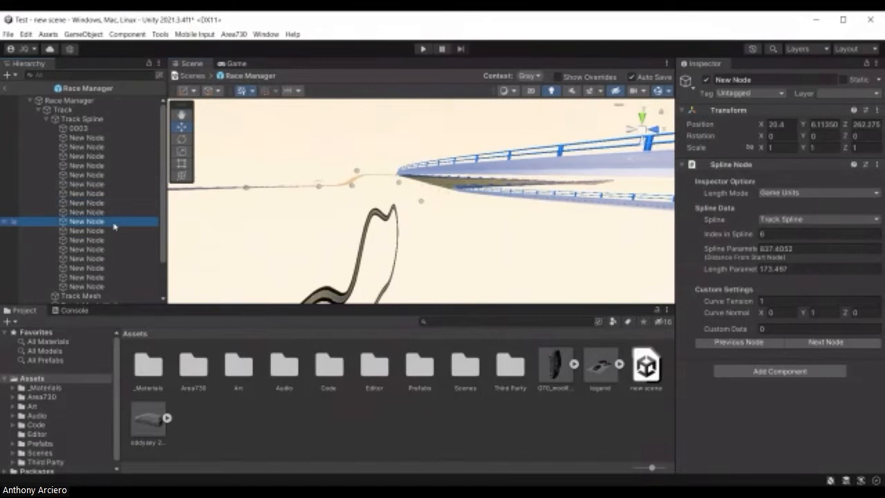
right_drag(329, 232, 452, 210)
scroll(443, 207, down, 10)
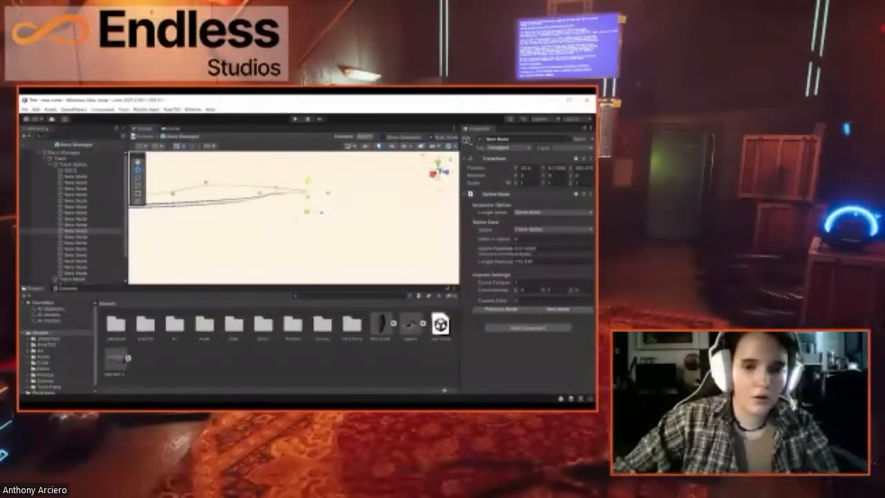
drag(442, 169, 444, 139)
drag(308, 162, 261, 170)
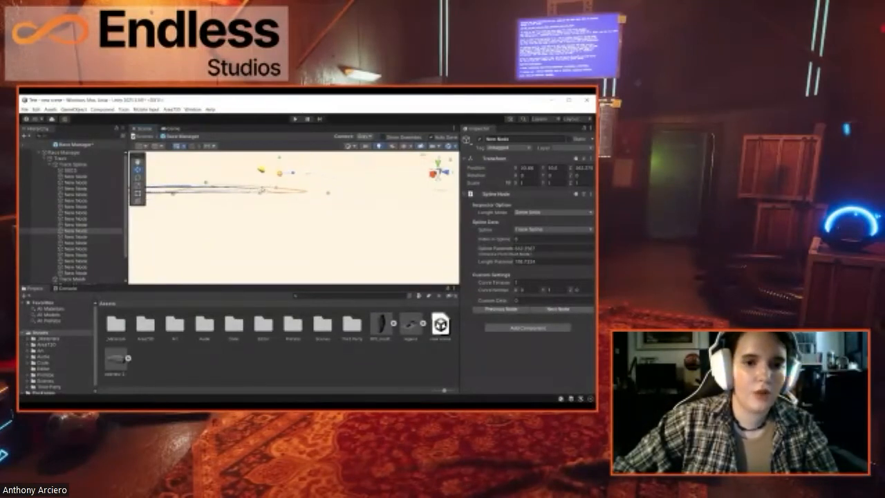
Step: Find the Track Spline node with index 1 just past the start line and shift it along the Z and X axes
double_click(86, 250)
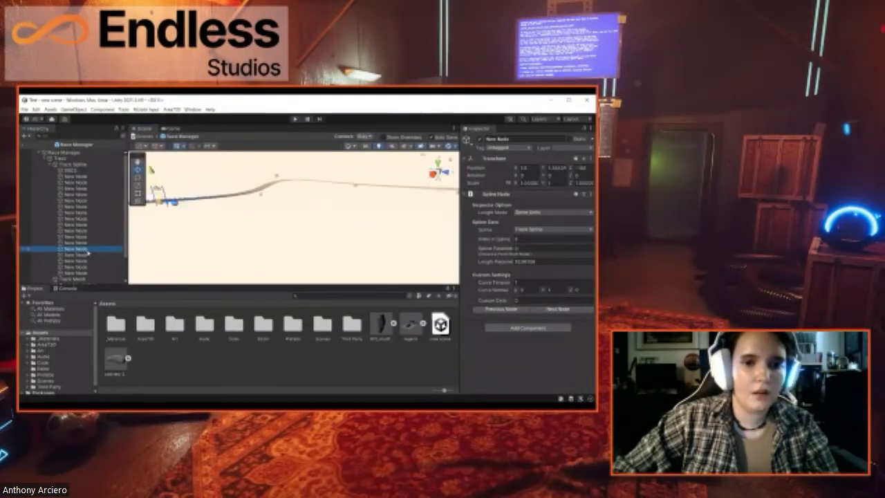
right_drag(361, 238, 338, 239)
double_click(83, 255)
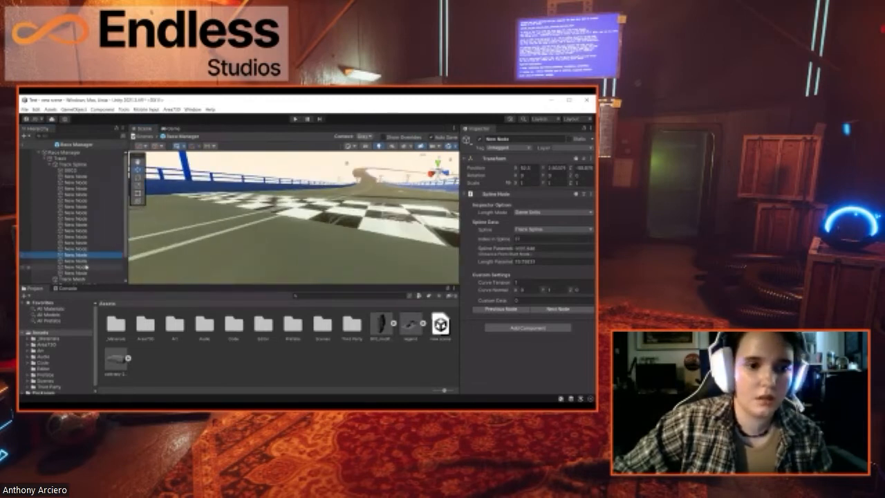
double_click(83, 267)
scroll(309, 219, down, 4)
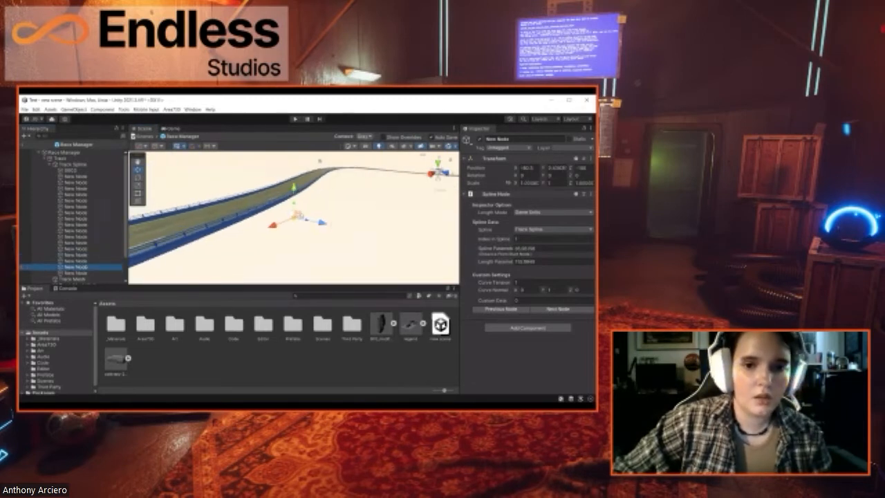
drag(322, 224, 355, 230)
right_drag(354, 230, 248, 228)
right_drag(195, 228, 361, 211)
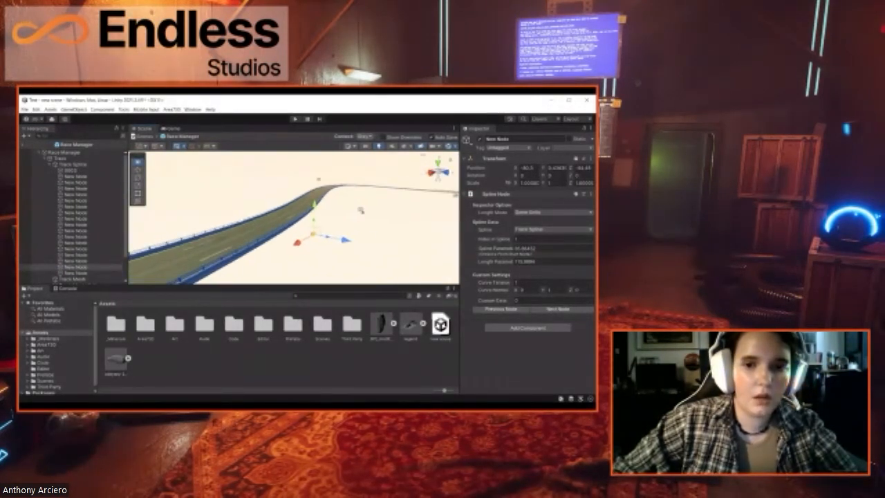
mouse_move(306, 240)
mouse_down()
mouse_move(294, 250)
mouse_move(313, 243)
mouse_up()
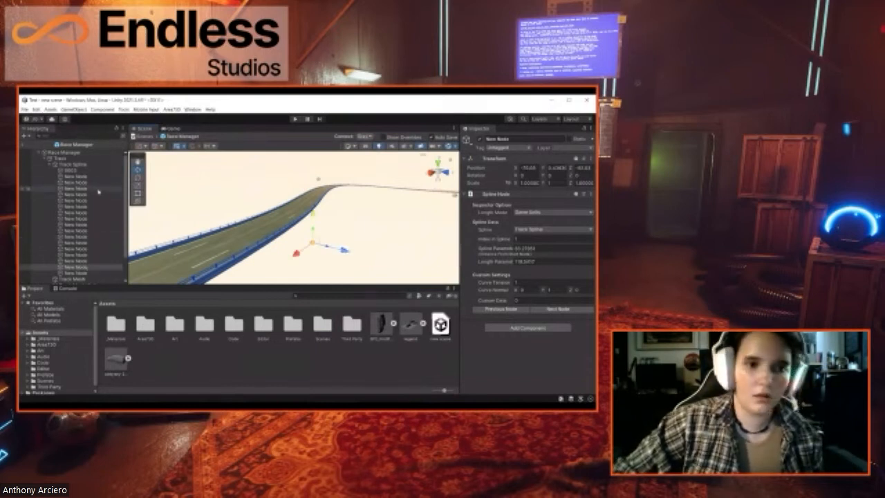
Step: Lower the second New Node under Track Spline below the track's level and check the reshaped curve
double_click(99, 190)
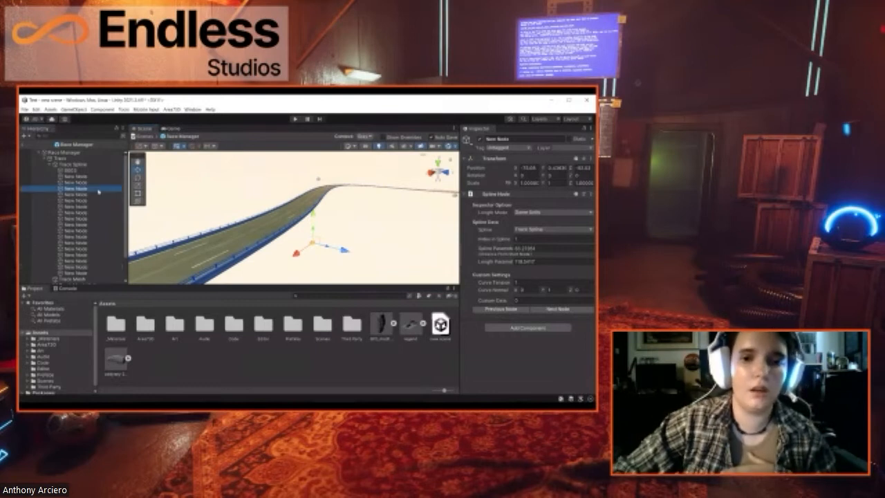
double_click(94, 183)
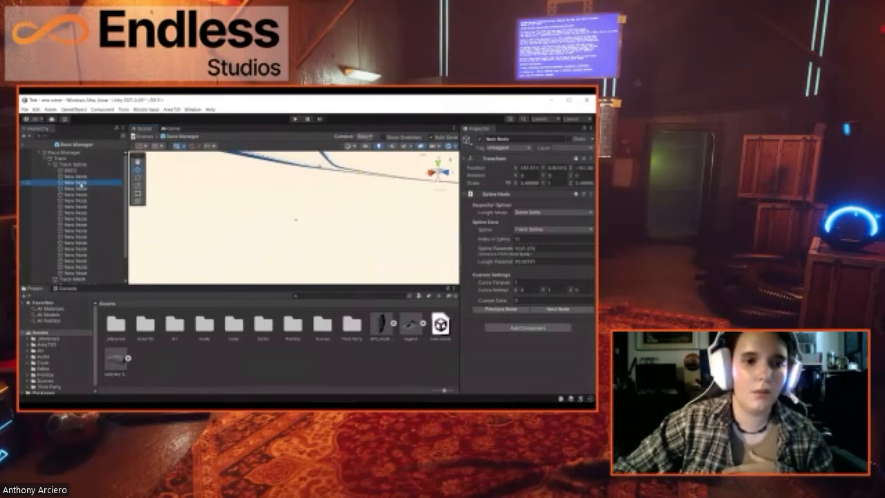
right_drag(342, 237, 315, 232)
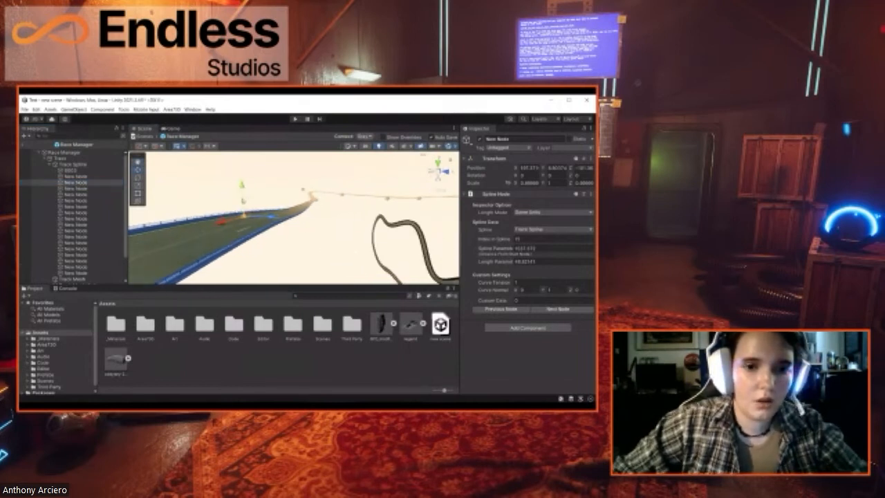
right_drag(244, 201, 240, 162)
drag(240, 163, 248, 264)
right_drag(317, 274, 114, 255)
right_drag(363, 212, 206, 185)
right_drag(232, 213, 175, 203)
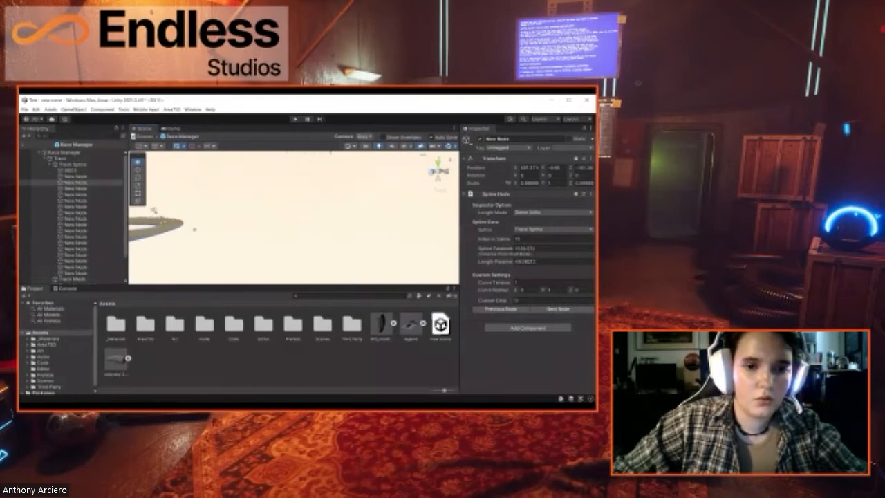
right_drag(331, 219, 255, 213)
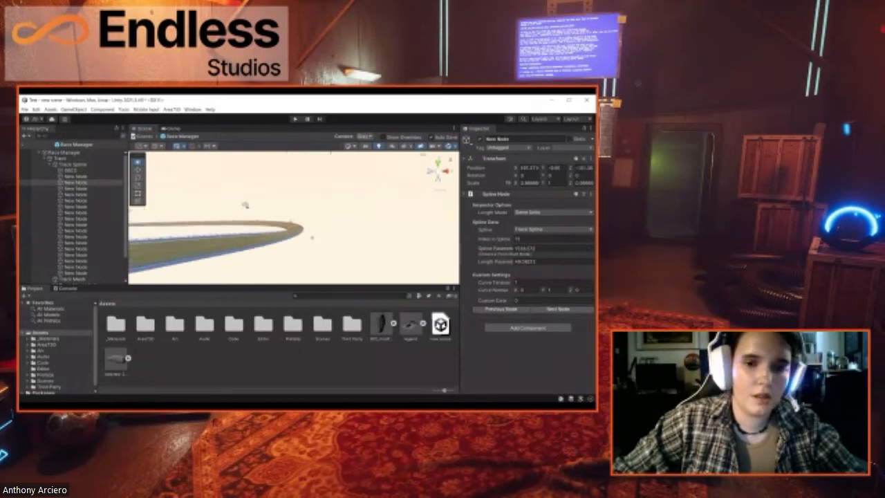
right_drag(246, 205, 193, 197)
key(s)
key(w)
Step: Move the raised Track Spline node with index 6 farther outward along the Z axis to lengthen the far curve
click(105, 220)
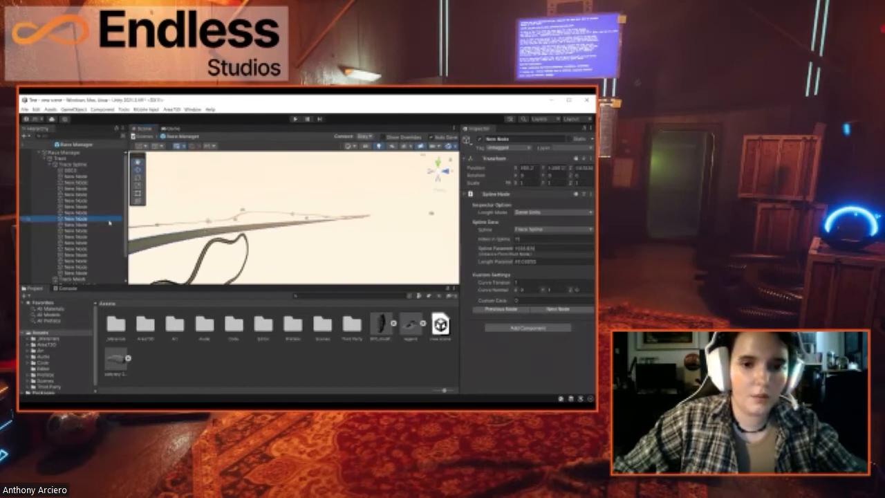
click(106, 224)
click(102, 231)
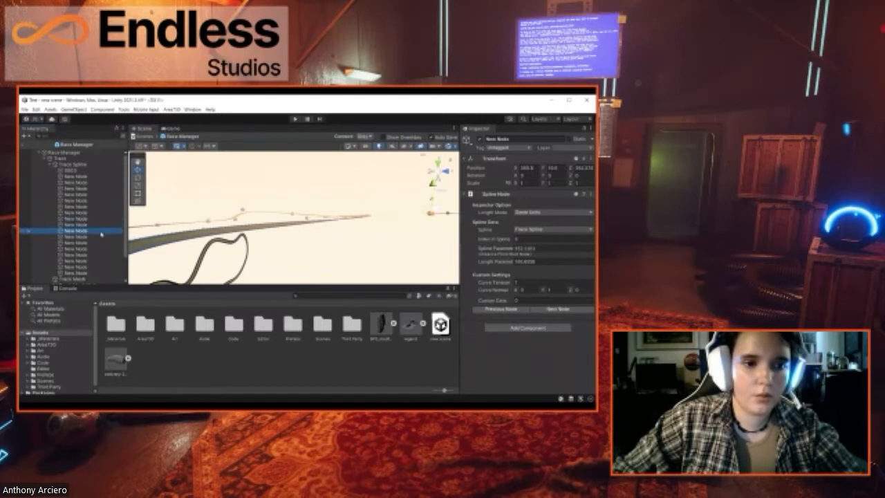
key(f)
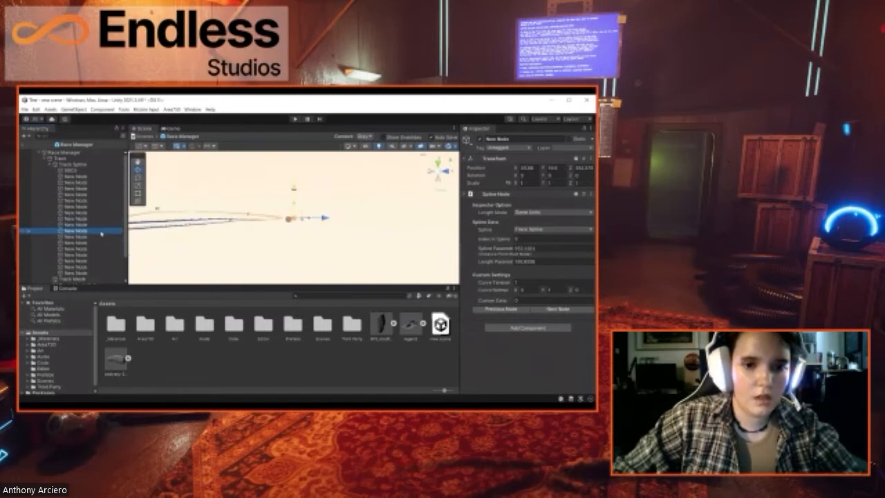
right_drag(320, 247, 311, 225)
drag(325, 213, 394, 222)
right_drag(293, 234, 193, 240)
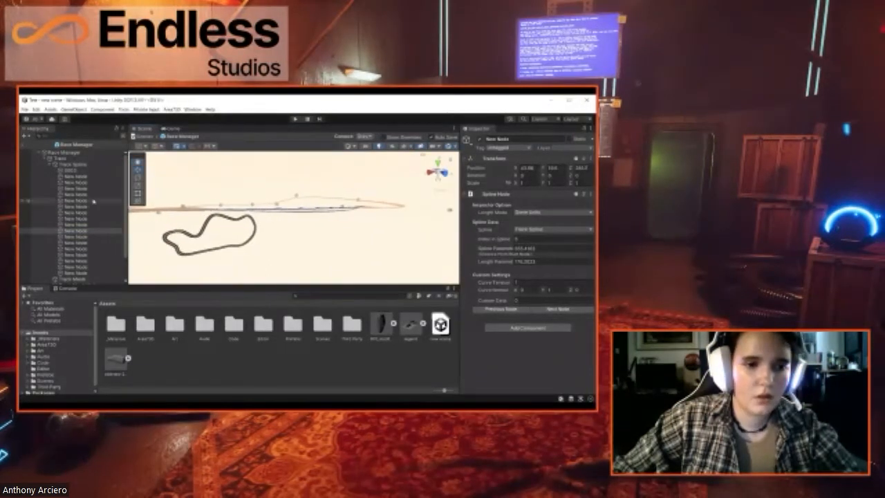
Step: Focus on the first and third New Nodes under Track Spline and examine the reshaped curve from several angles
double_click(90, 176)
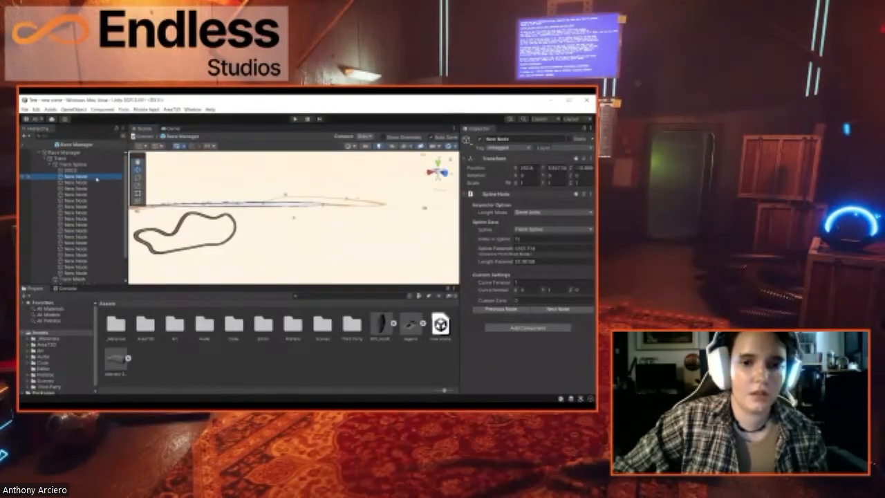
double_click(97, 188)
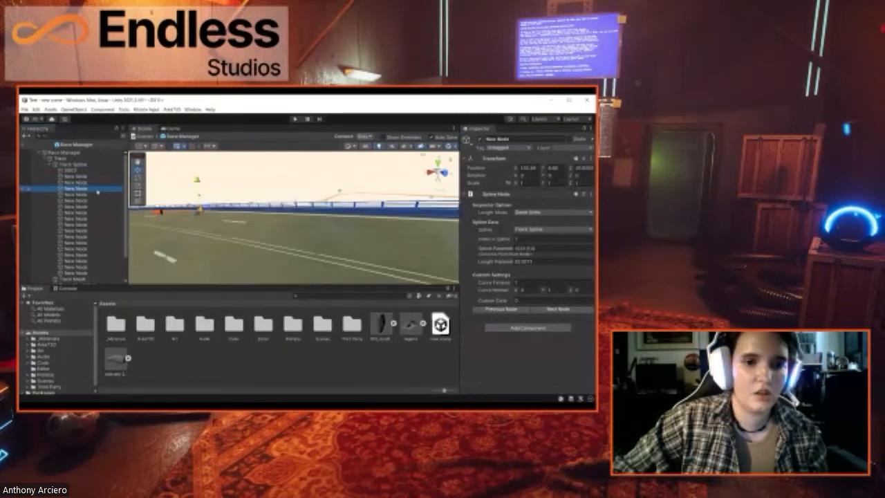
scroll(394, 220, down, 3)
right_drag(394, 219, 496, 229)
right_drag(394, 220, 170, 222)
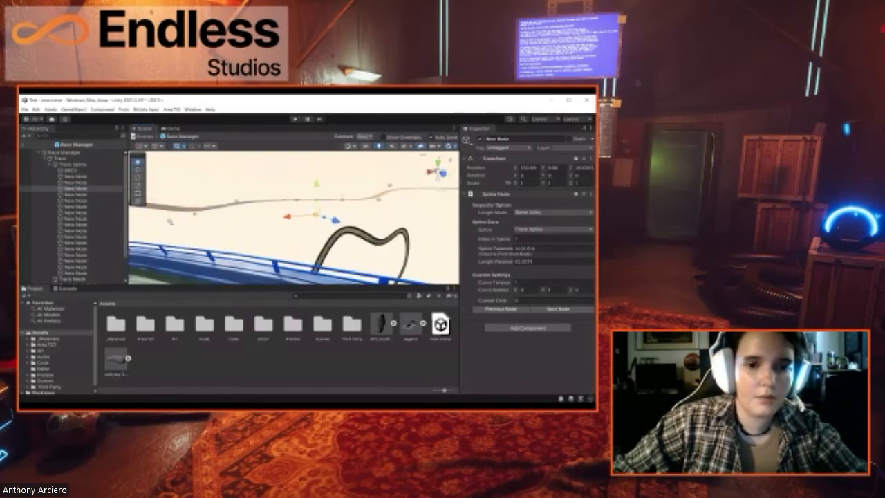
right_drag(326, 220, 164, 238)
right_drag(260, 222, 205, 221)
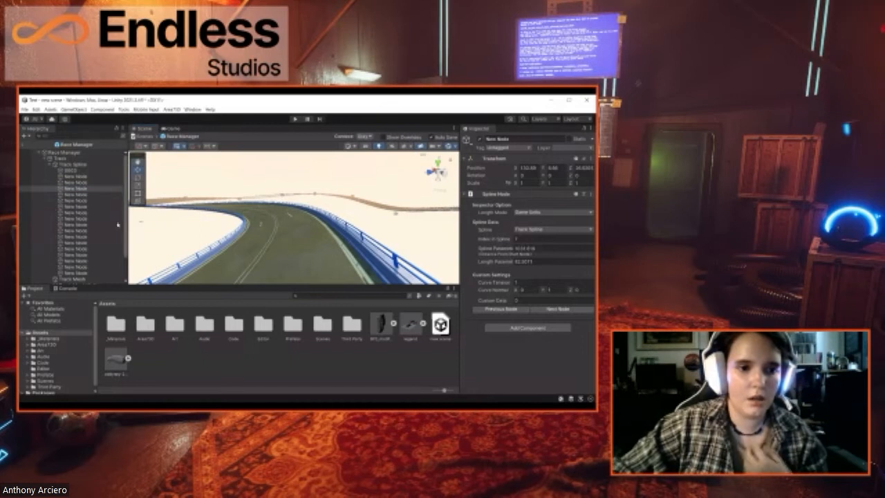
Step: Try moving the Track Spline node with index 17 outward and down, and undo both moves
double_click(93, 254)
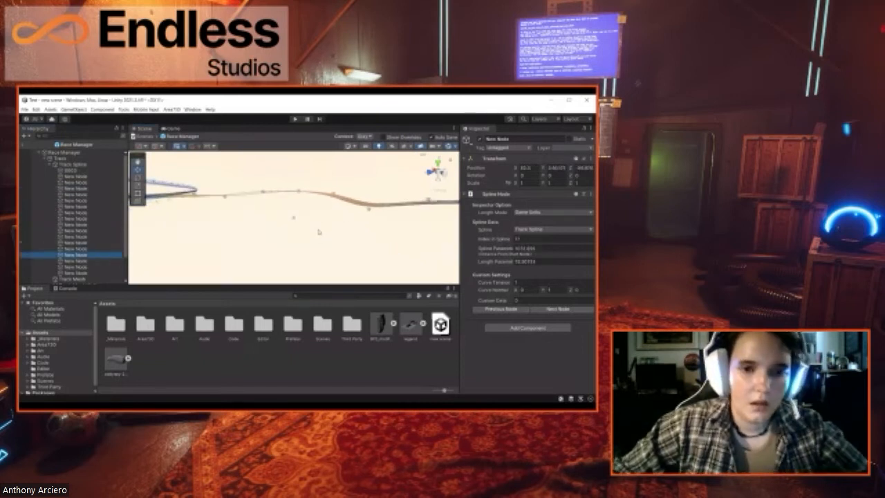
right_drag(323, 227, 393, 199)
drag(303, 205, 350, 231)
drag(332, 183, 330, 206)
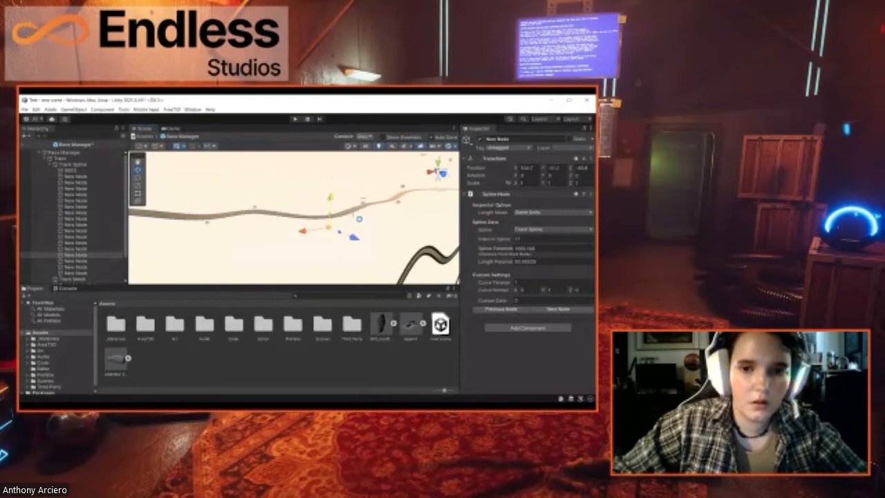
mouse_move(368, 233)
right_down()
mouse_move(430, 217)
mouse_move(367, 222)
mouse_move(356, 234)
mouse_move(379, 225)
right_up()
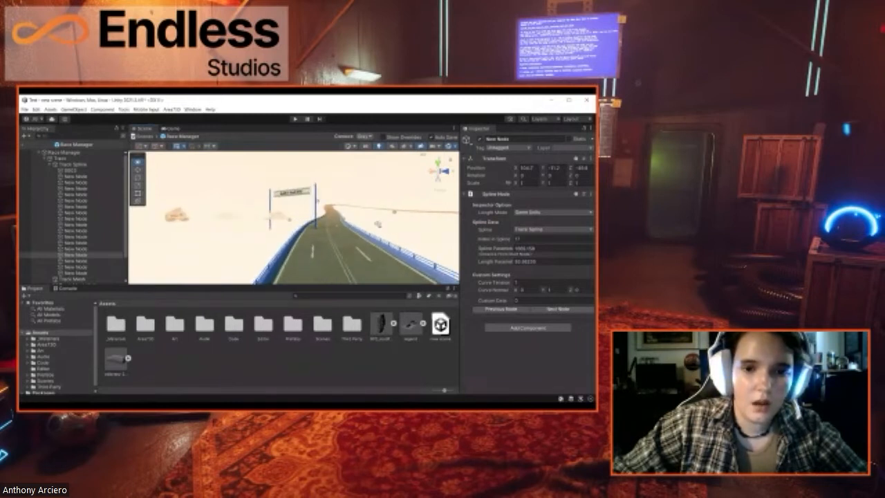
key(ctrl+z)
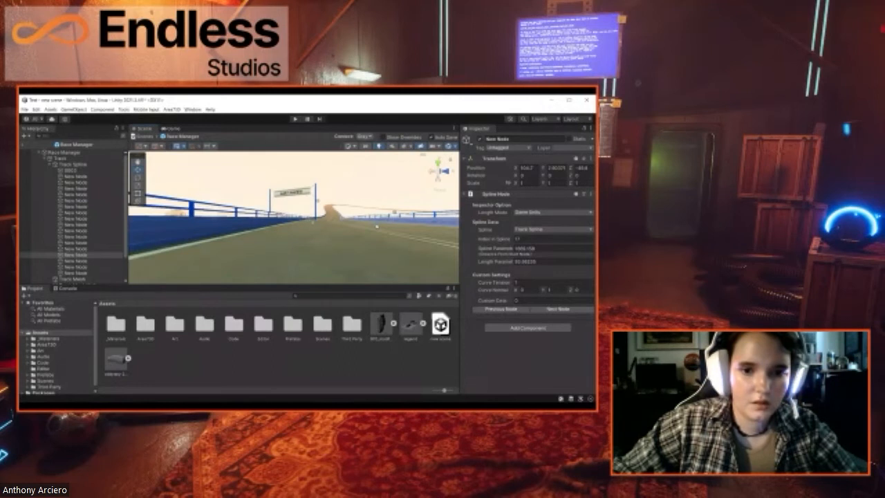
key(ctrl+z)
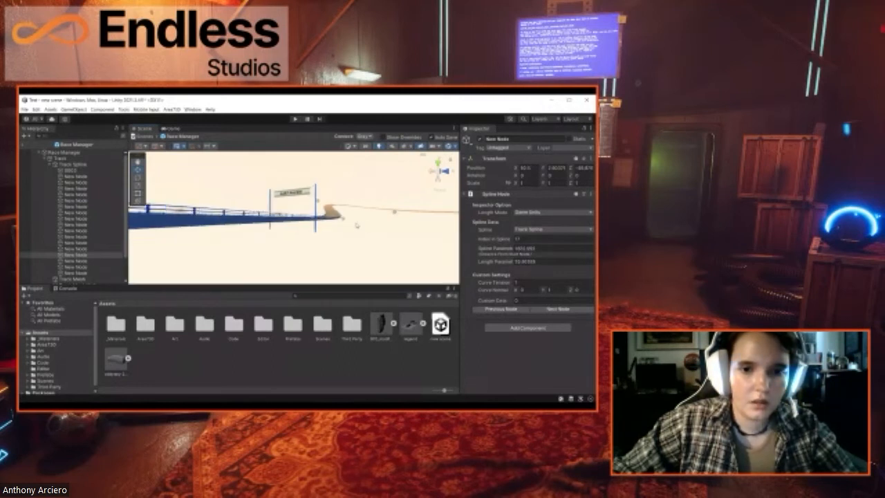
Step: Check the reshaped track around the start line, exit Prefab Mode, play-test the level and stop the test
right_drag(341, 231, 372, 231)
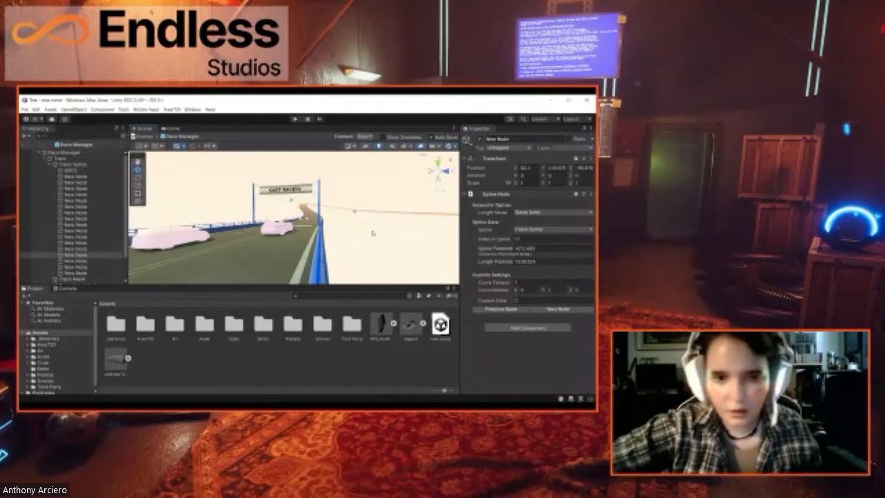
right_drag(328, 241, 160, 243)
right_drag(313, 194, 159, 238)
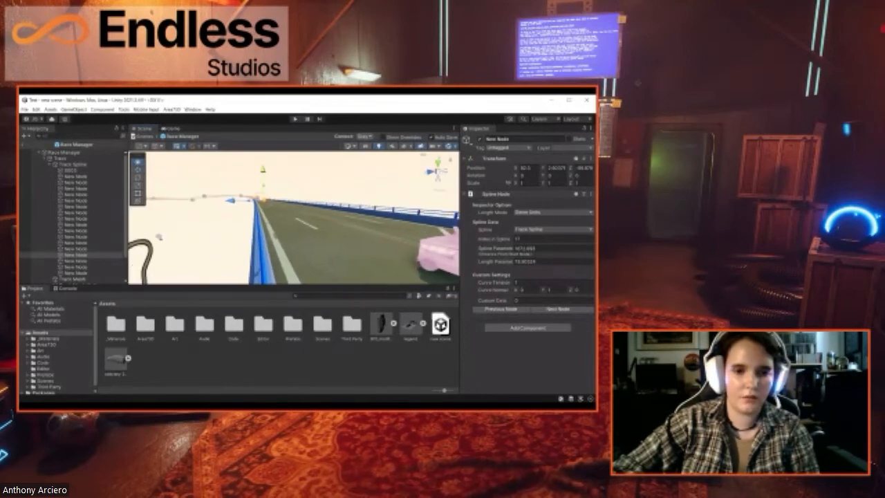
right_drag(221, 243, 182, 245)
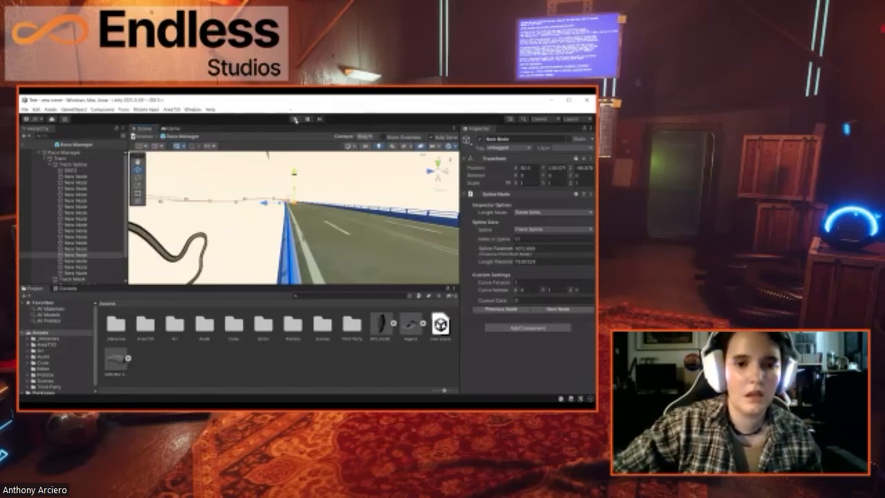
click(295, 119)
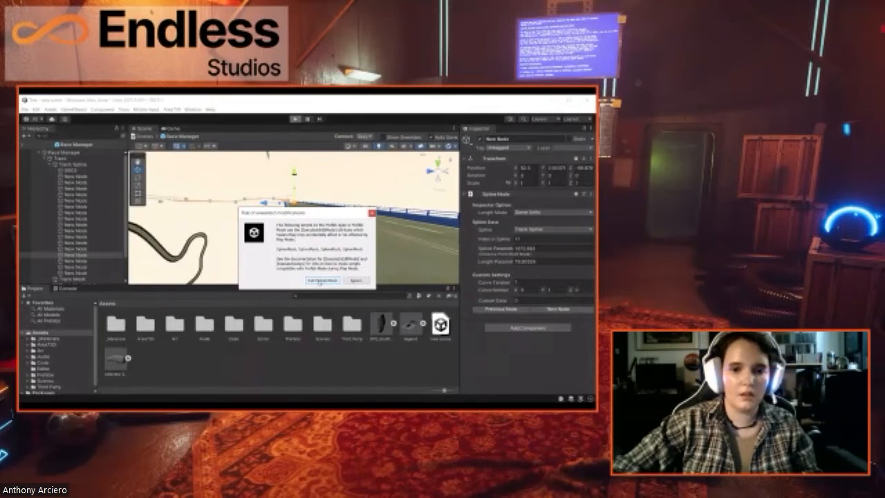
click(322, 280)
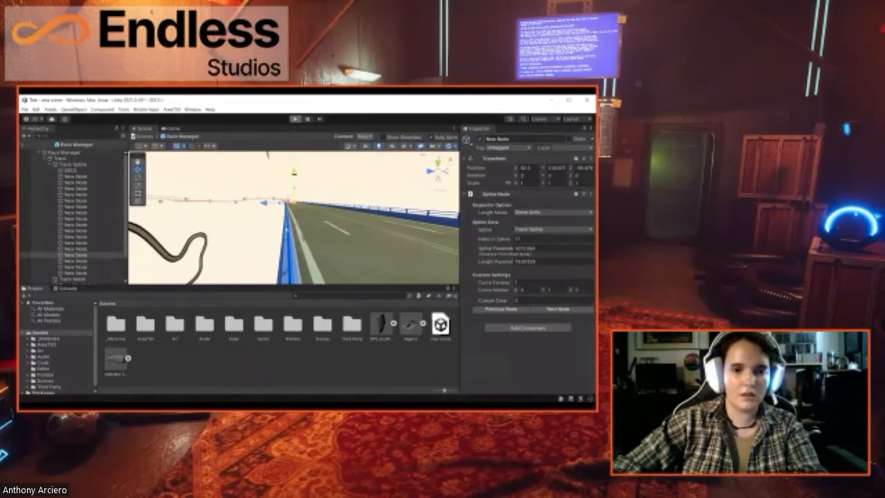
click(296, 119)
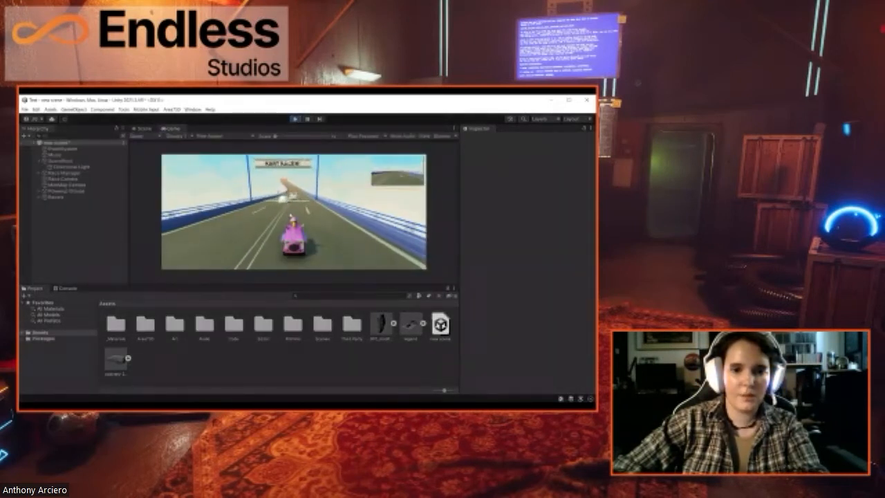
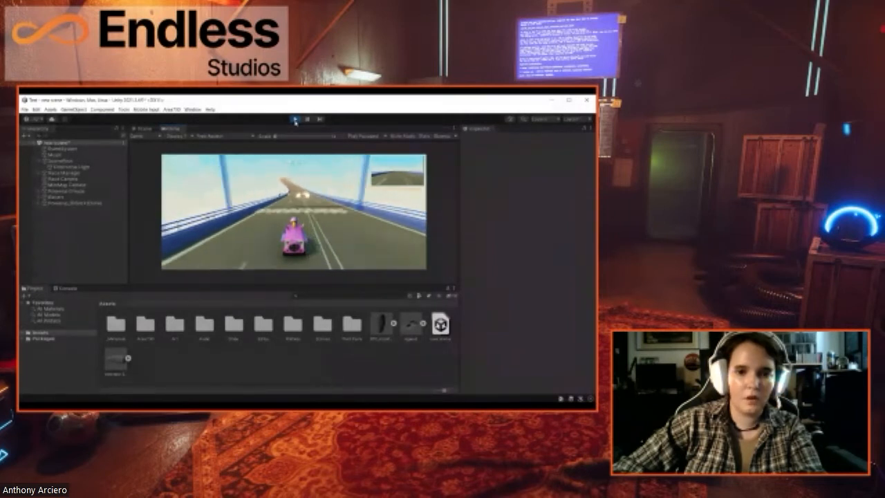
click(295, 119)
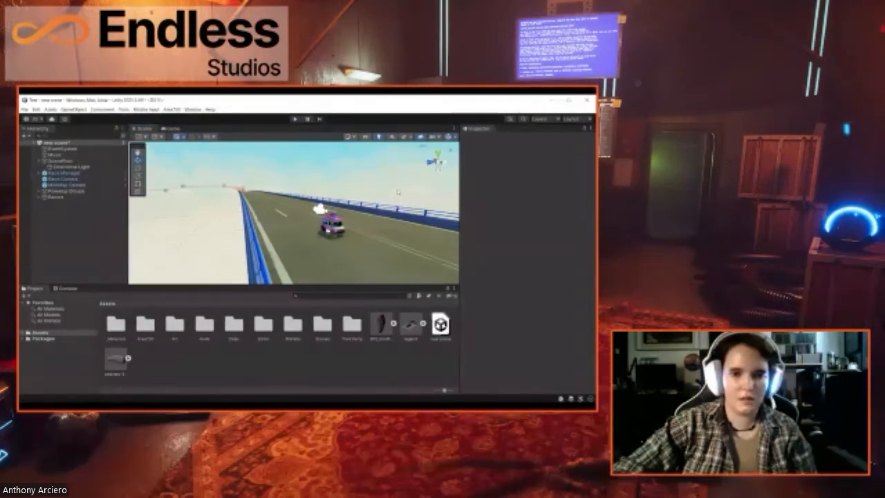
Step: Open the Race Manager prefab for editing and focus on the sixth New Node under Track Spline
right_drag(395, 195, 484, 206)
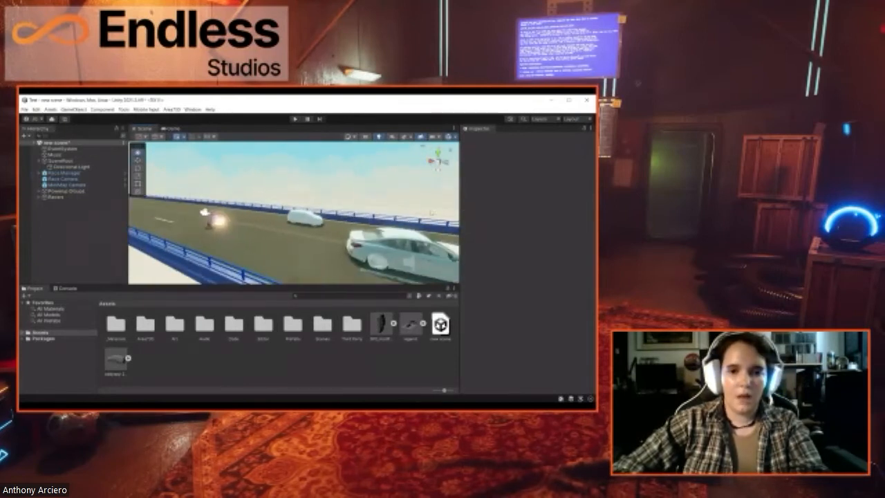
right_drag(340, 196, 385, 214)
key(w)
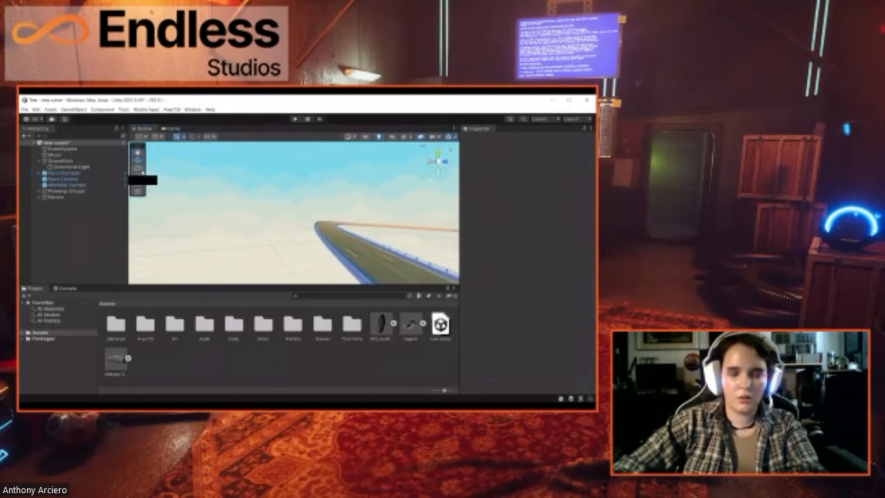
click(125, 174)
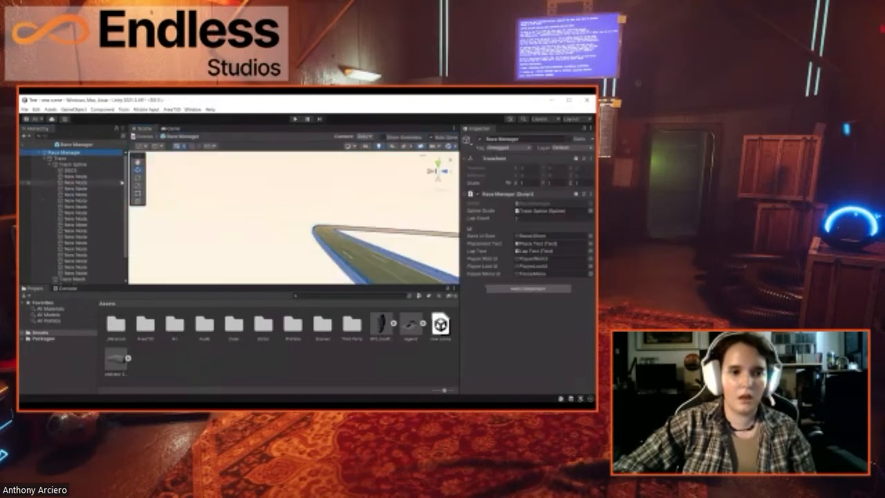
click(348, 253)
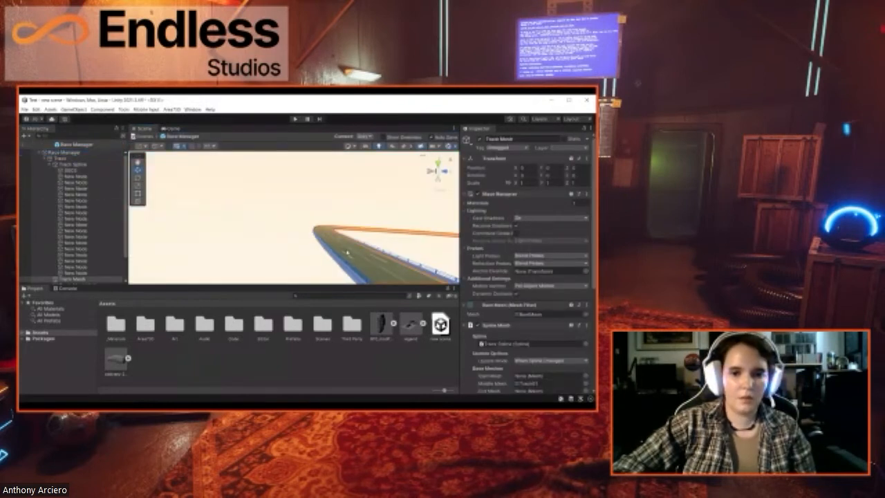
click(83, 206)
key(f)
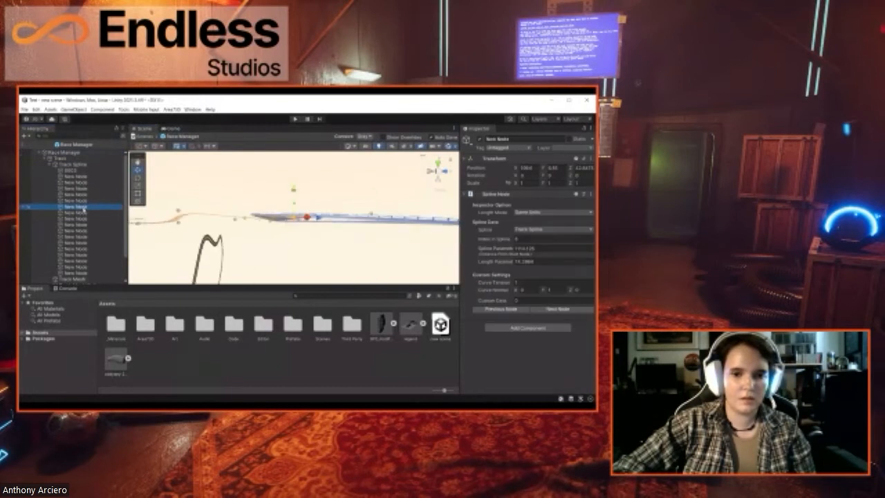
Step: Rotate the sixth New Node under Track Spline about its X and Z axes, and deselect it
right_drag(236, 247, 207, 224)
key(w)
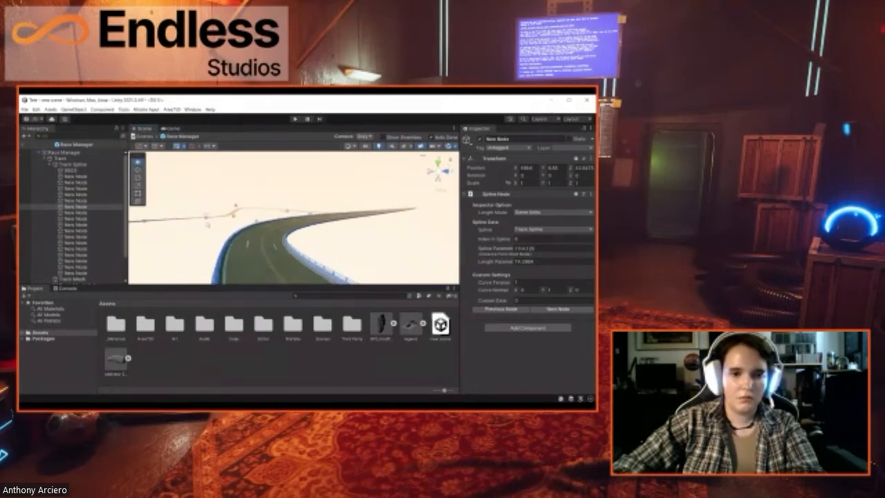
key(s)
right_drag(317, 250, 300, 240)
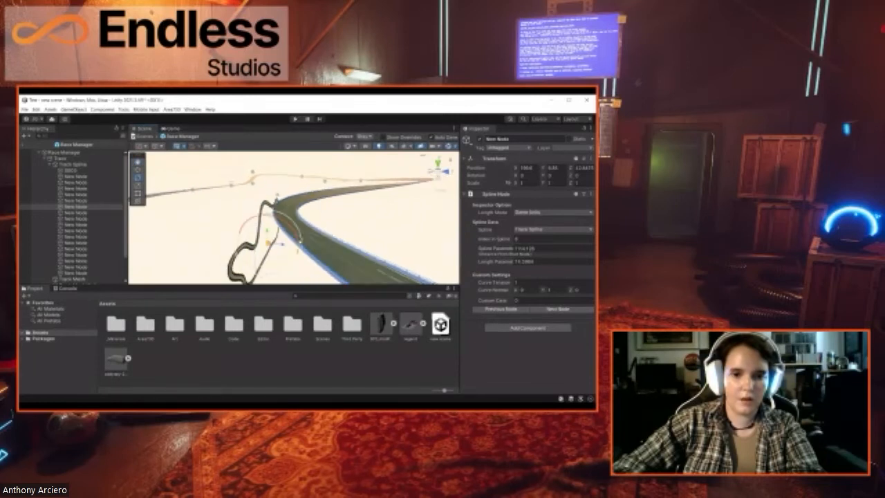
drag(287, 225, 258, 271)
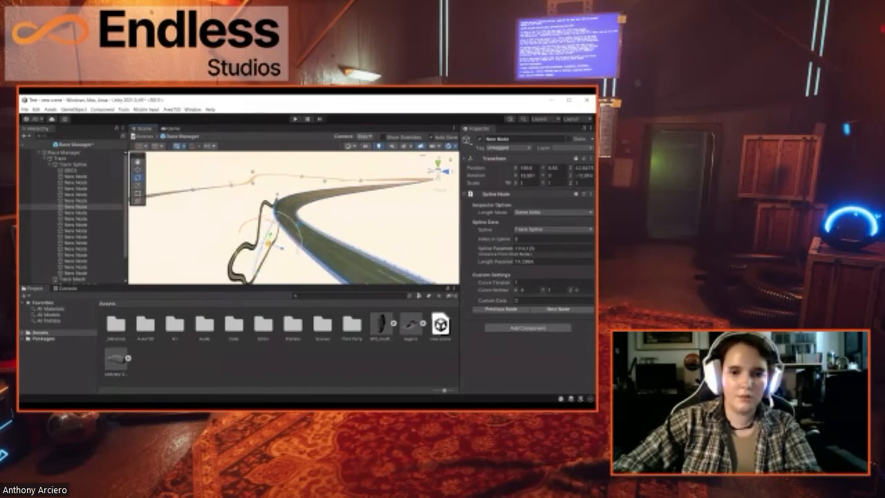
click(354, 225)
Step: Examine the seventh, ninth, tenth and sixth New Nodes under Track Spline and the curves around them
right_drag(344, 208, 277, 179)
key(w)
click(91, 218)
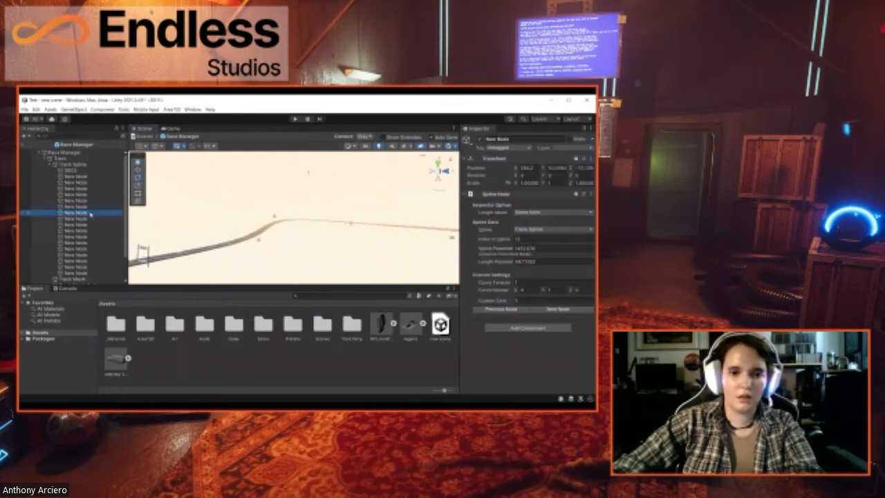
double_click(91, 227)
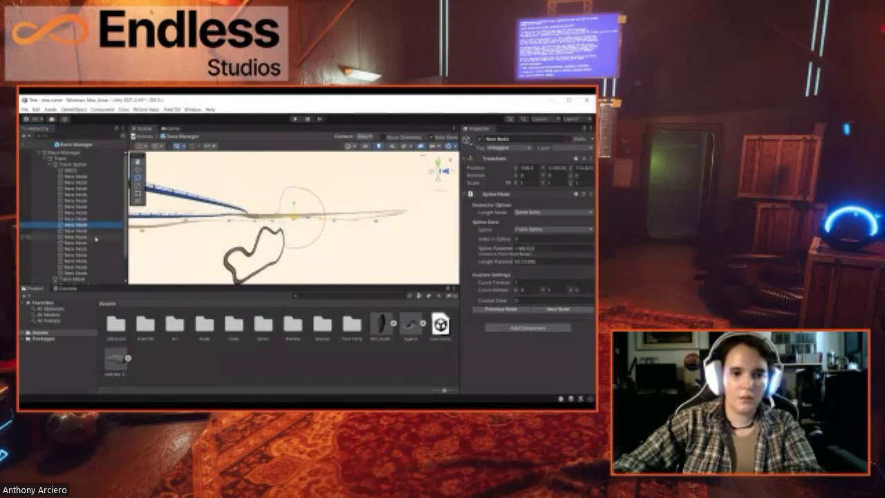
double_click(97, 230)
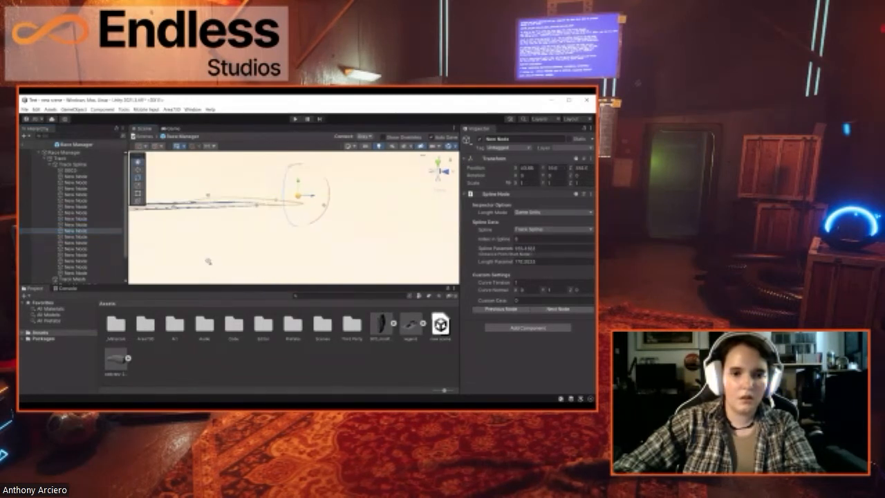
double_click(102, 207)
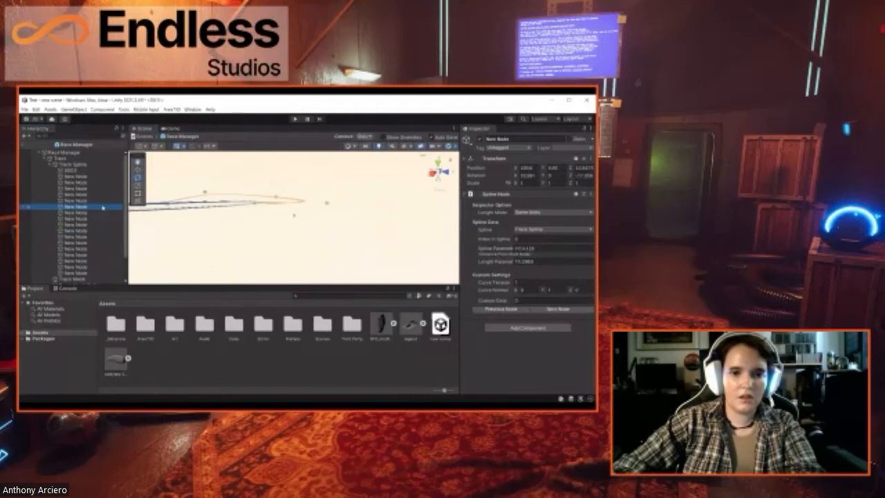
right_drag(318, 227, 257, 204)
Step: Examine the lower New Nodes under Track Spline one after another, ending on the twelfth
click(91, 240)
click(94, 249)
click(97, 255)
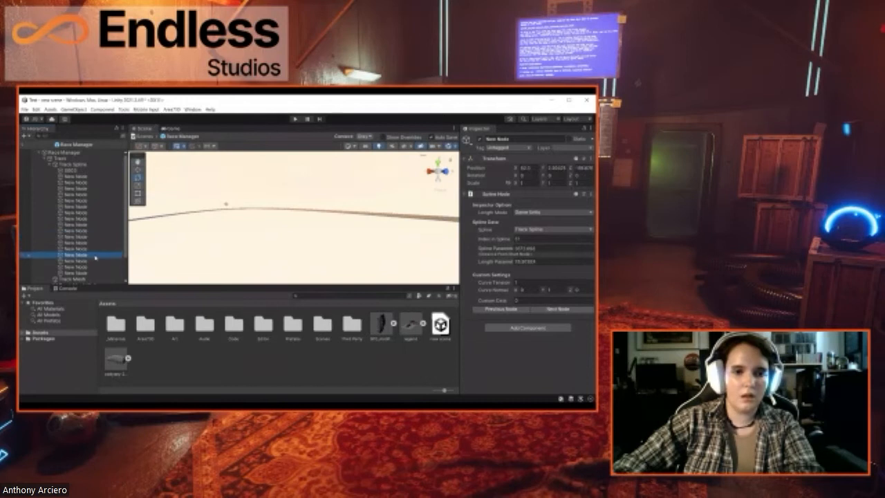
click(103, 260)
click(105, 267)
click(98, 249)
click(96, 243)
click(96, 238)
click(97, 249)
click(97, 244)
Step: Rotate the twelfth New Node under Track Spline slightly and deselect it
right_drag(270, 242, 320, 222)
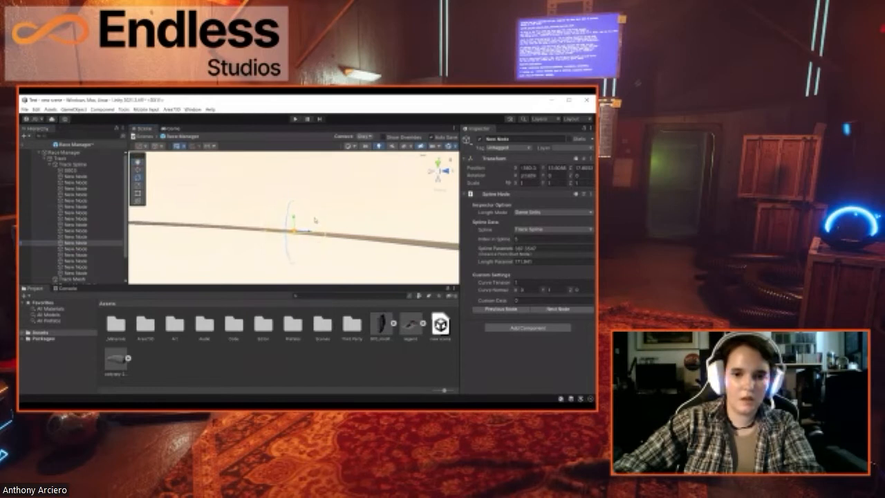
drag(288, 221, 288, 223)
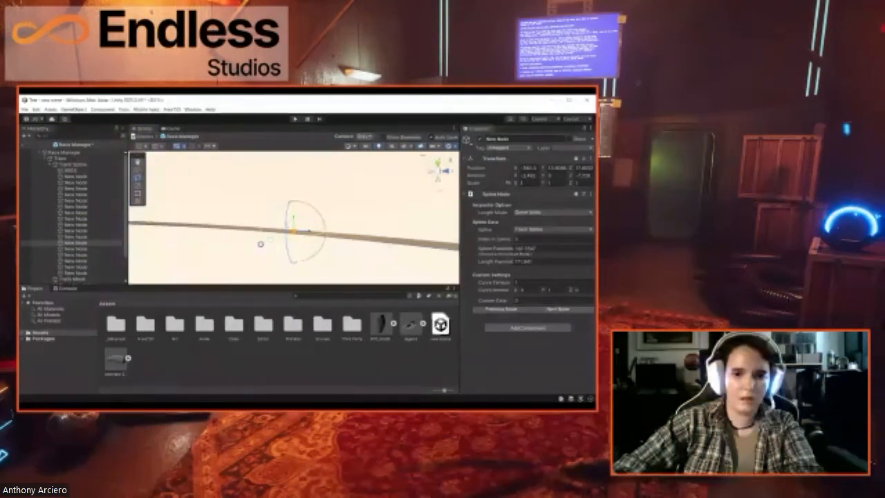
click(257, 244)
Step: Examine the start line, the parked cars and the adjoining track from several angles
right_drag(305, 243, 334, 211)
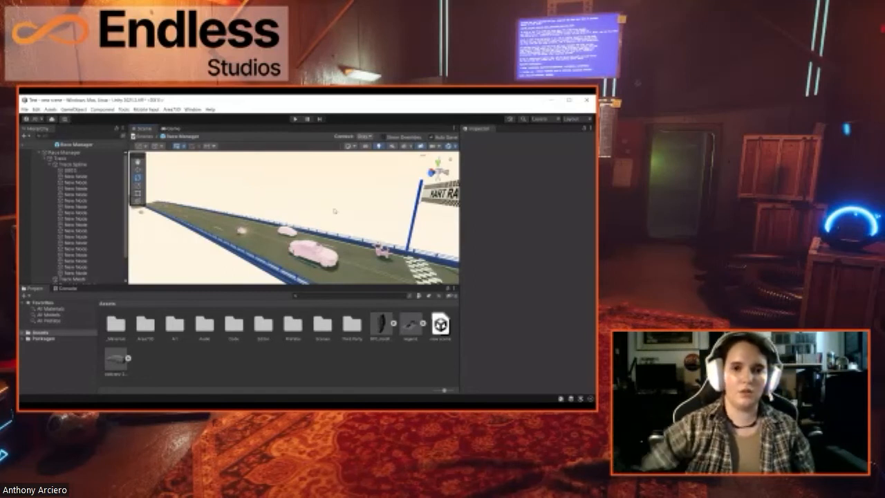
right_drag(332, 185, 411, 223)
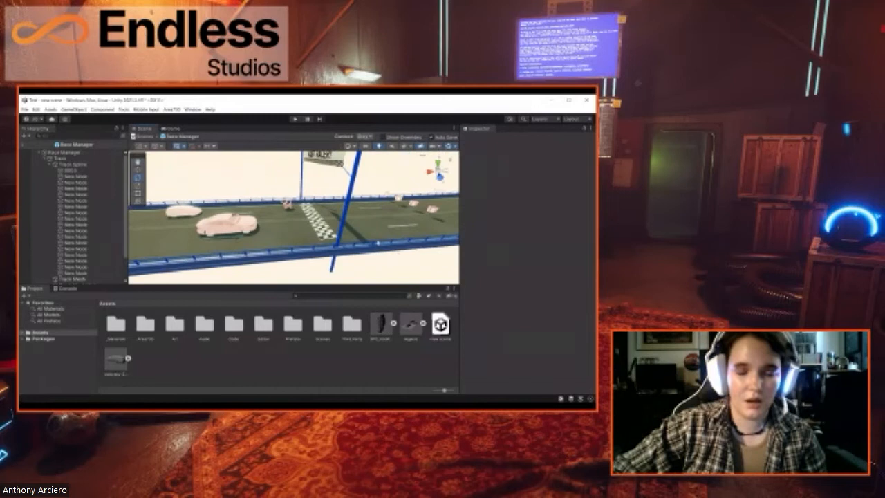
right_drag(283, 214, 449, 217)
right_drag(383, 219, 187, 175)
right_drag(229, 214, 218, 214)
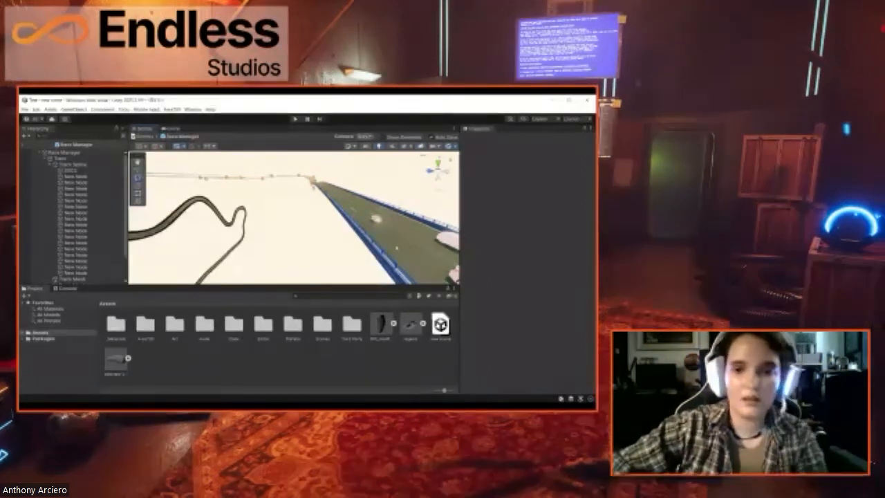
right_drag(396, 248, 434, 236)
right_drag(361, 225, 402, 204)
scroll(419, 220, down, 1)
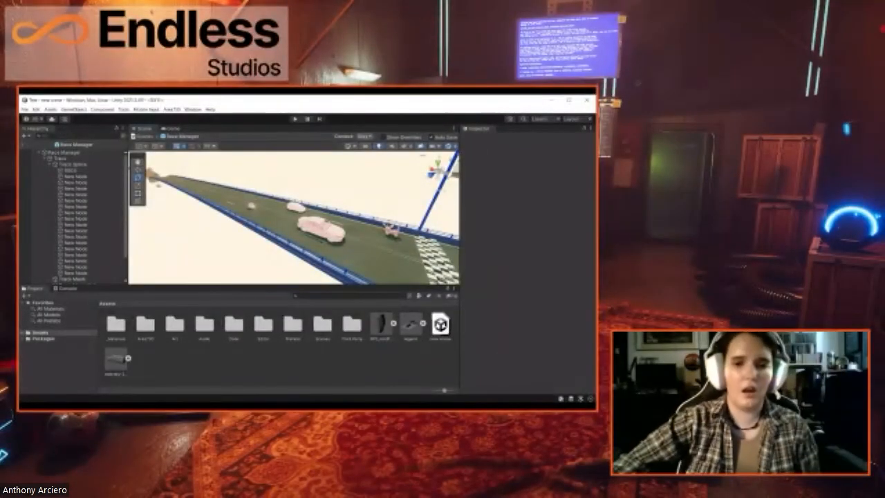
right_drag(325, 218, 225, 207)
Step: Exit Prefab Mode, drive the adjusted track in another play test and stop the test
click(296, 119)
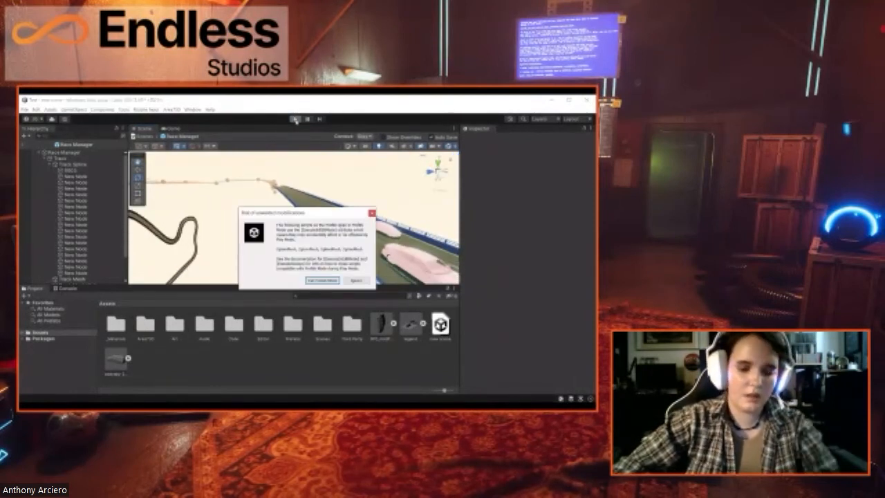
click(323, 280)
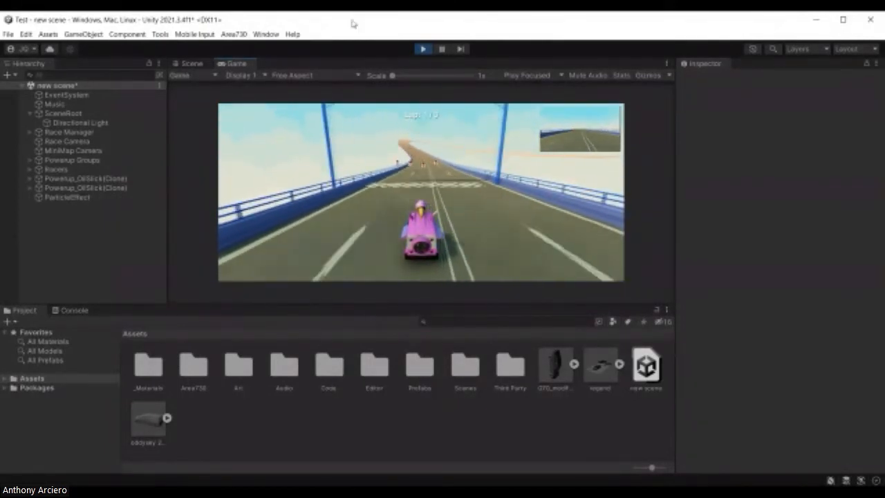
key(ctrl+p)
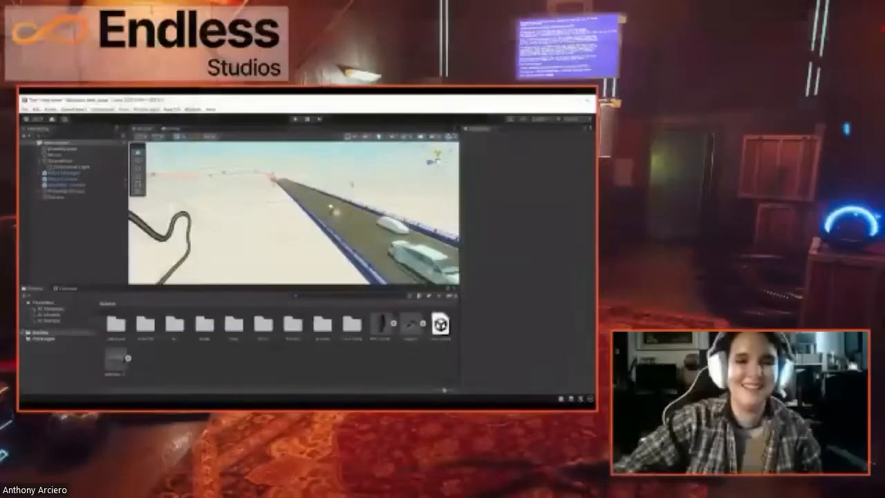
Step: Check the settings of the Racer_AI_Medium car, deselect it and view the track beyond the start line
right_drag(429, 122, 480, 134)
right_drag(327, 172, 263, 169)
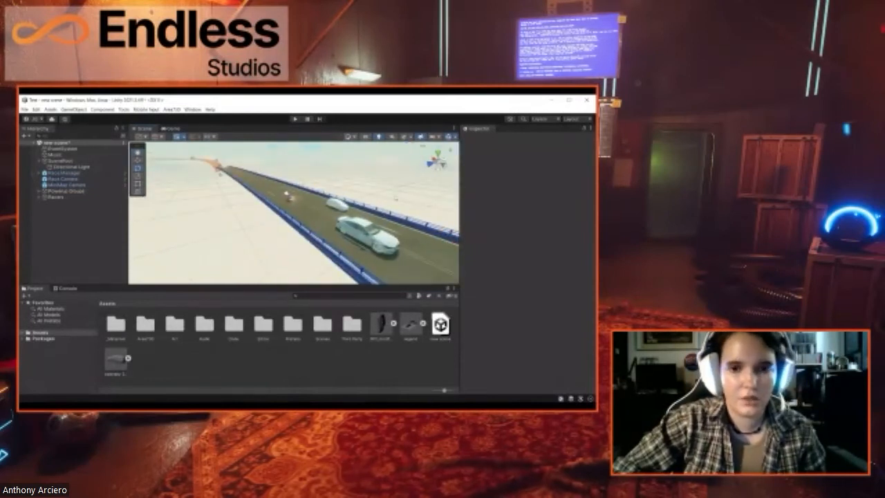
right_drag(391, 186, 411, 189)
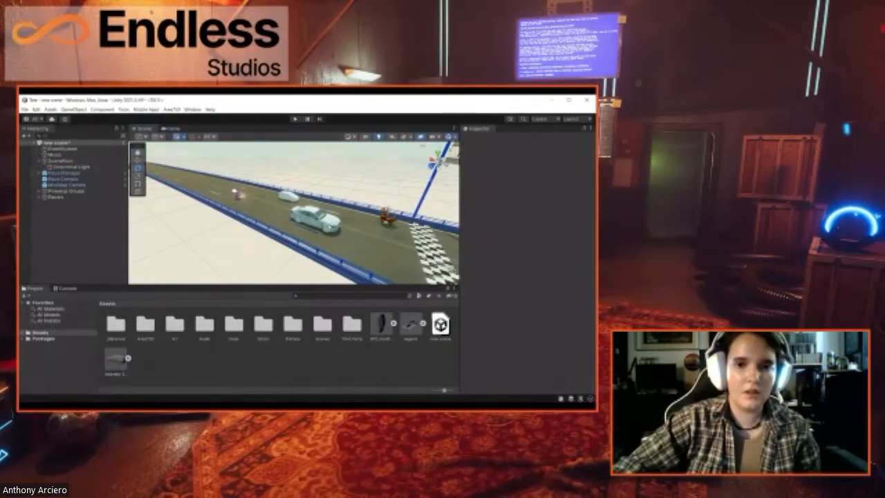
click(314, 220)
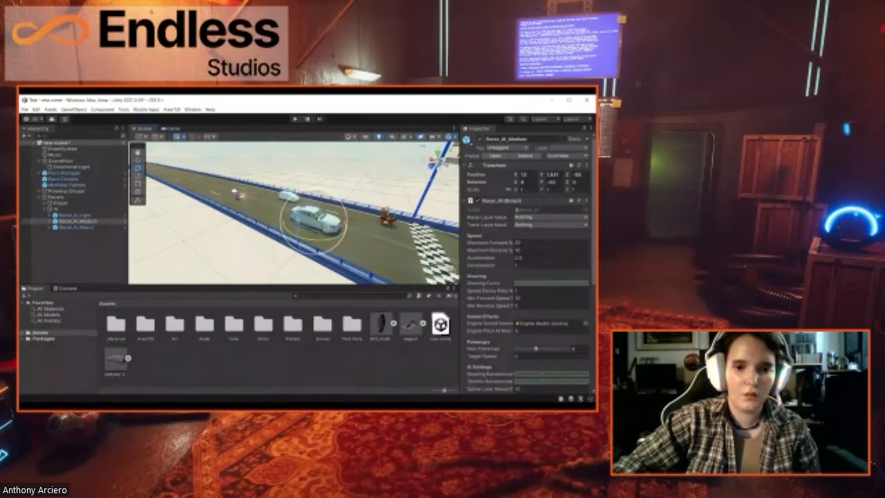
click(354, 180)
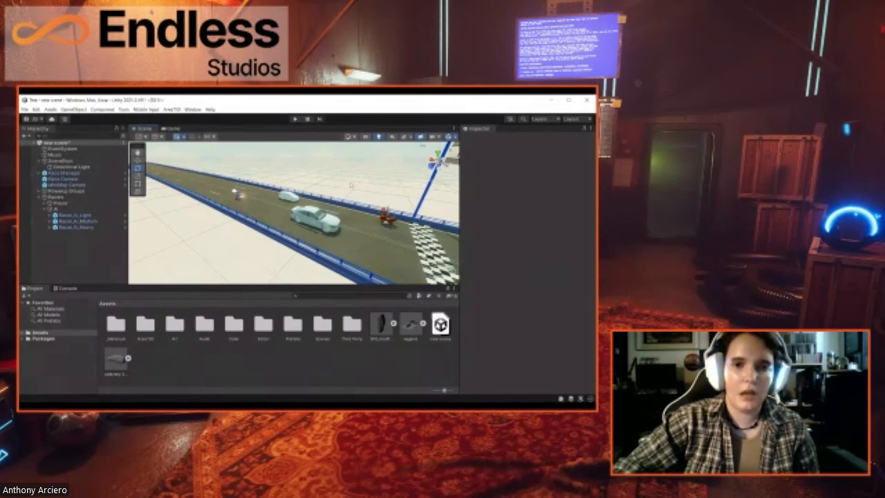
right_drag(348, 183, 179, 170)
right_drag(320, 219, 235, 240)
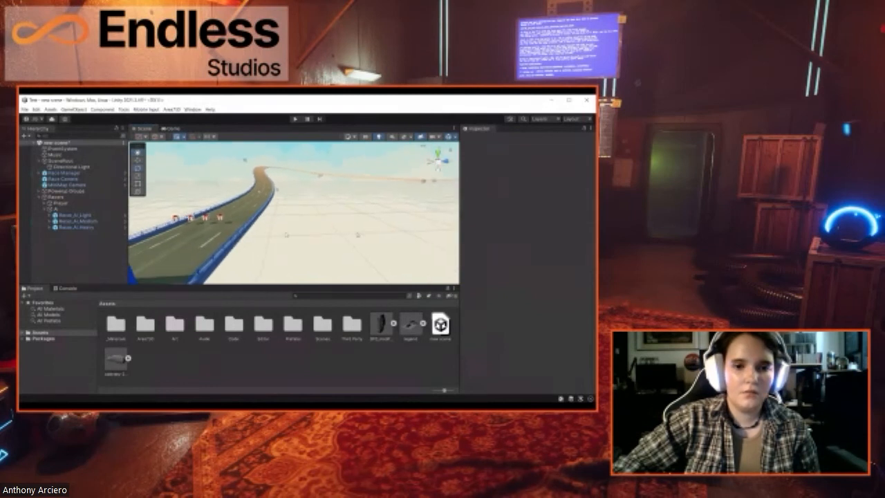
Step: Inspect the start line with its parked cars and the curving track section beyond it from opposite directions
scroll(319, 238, down, 3)
right_drag(319, 237, 200, 230)
right_drag(249, 201, 226, 213)
right_drag(304, 187, 287, 185)
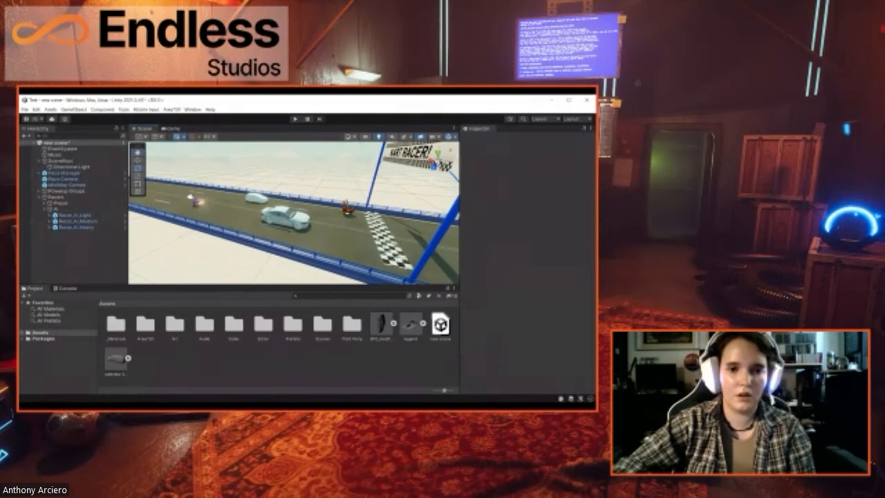
right_drag(299, 175, 295, 178)
scroll(295, 178, down, 1)
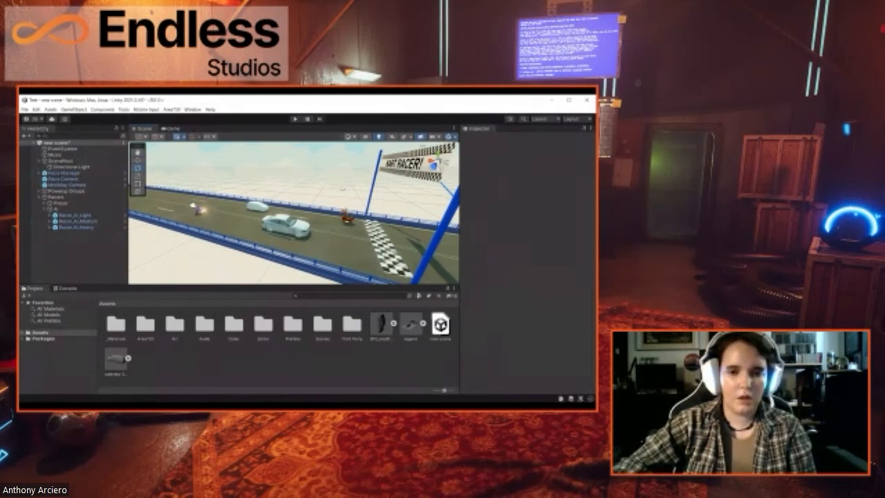
right_drag(347, 200, 445, 201)
mouse_move(379, 219)
right_down()
mouse_move(435, 198)
mouse_move(382, 218)
right_up()
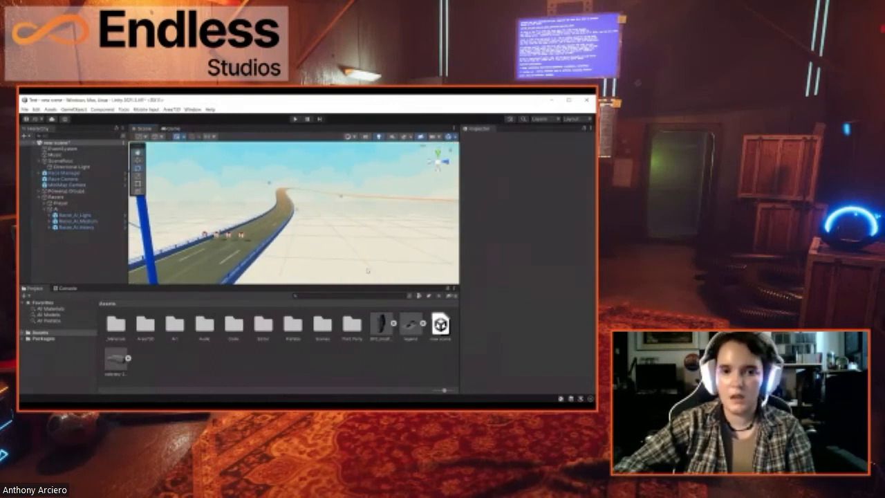
right_drag(376, 213, 179, 209)
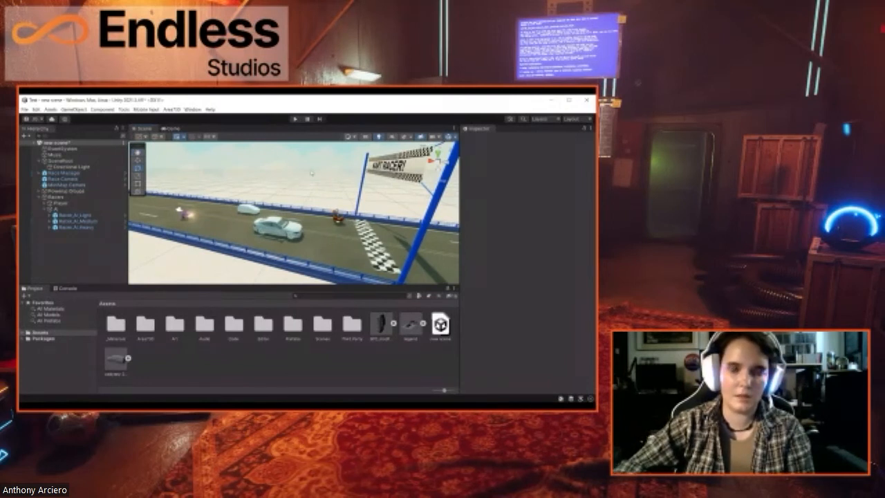
right_drag(320, 205, 238, 196)
right_drag(337, 200, 405, 195)
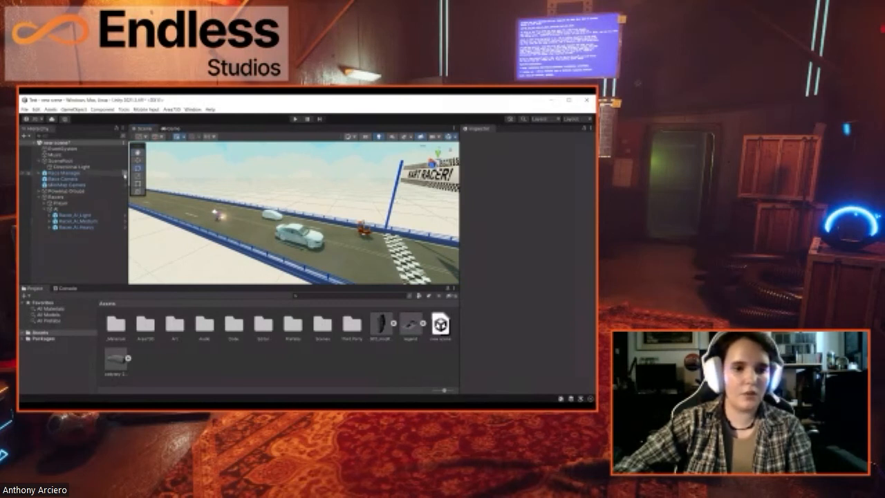
Step: Open the Race Manager prefab for editing and review its track beyond the start line and the parked cars
click(123, 173)
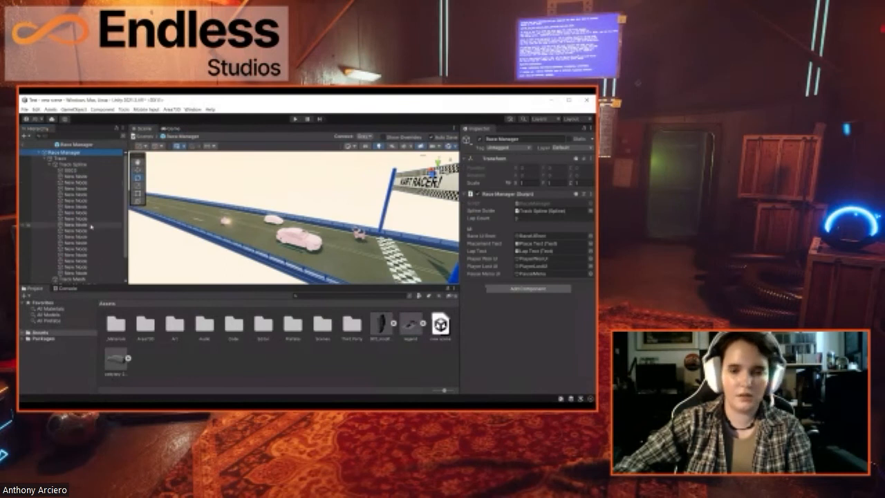
alt+drag(295, 196, 404, 234)
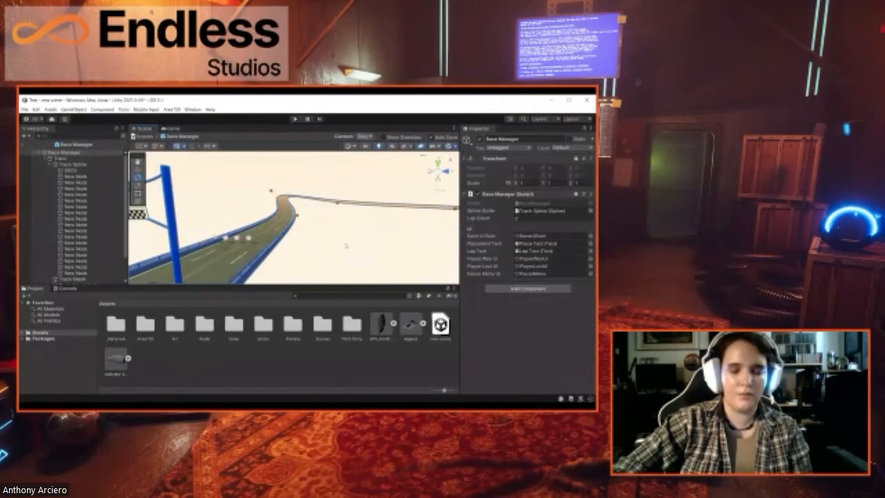
right_drag(335, 236, 224, 228)
right_drag(283, 205, 271, 206)
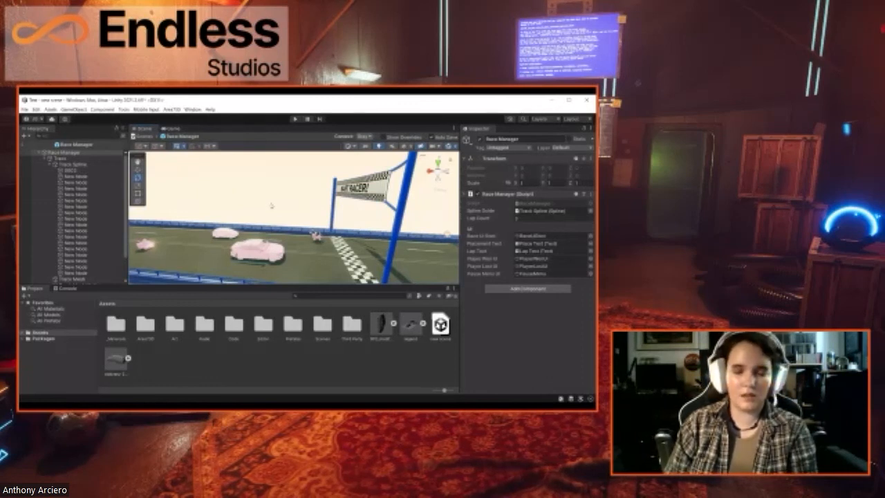
right_drag(307, 202, 366, 209)
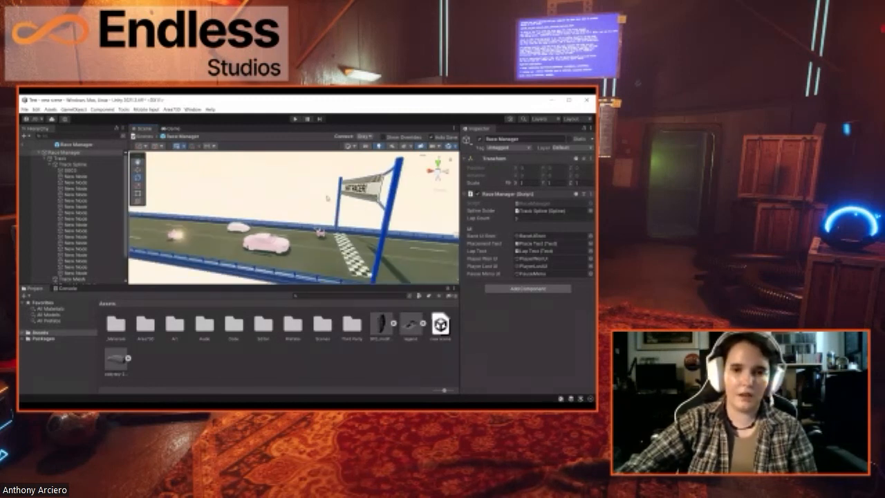
scroll(328, 198, up, 1)
scroll(328, 199, down, 3)
mouse_move(304, 199)
right_down()
mouse_move(285, 201)
mouse_move(292, 193)
right_up()
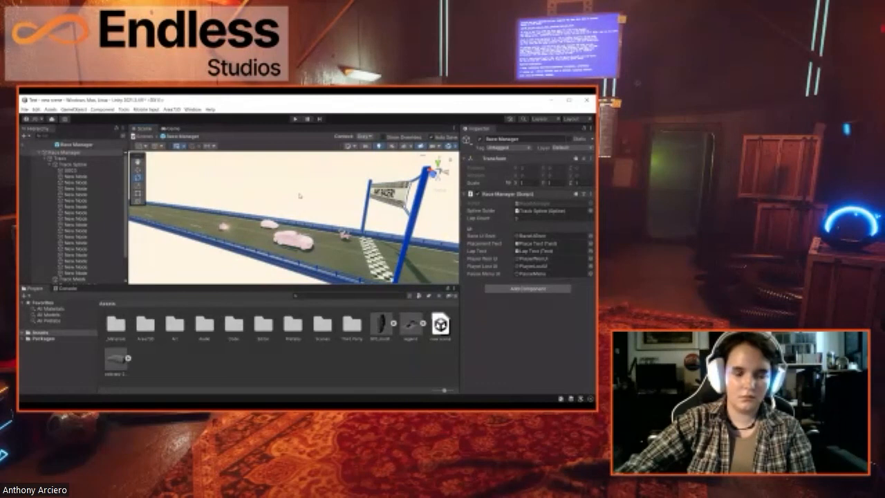
right_drag(305, 196, 311, 202)
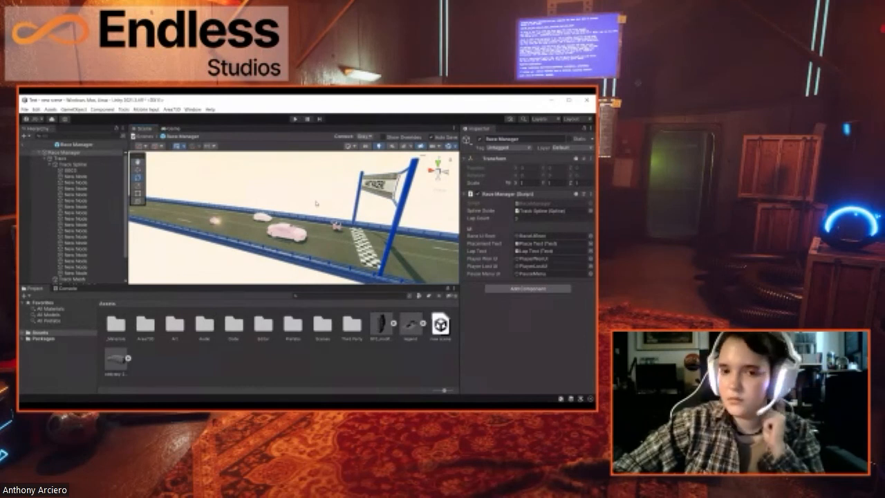
mouse_move(306, 192)
right_down()
mouse_move(257, 195)
mouse_move(303, 185)
right_up()
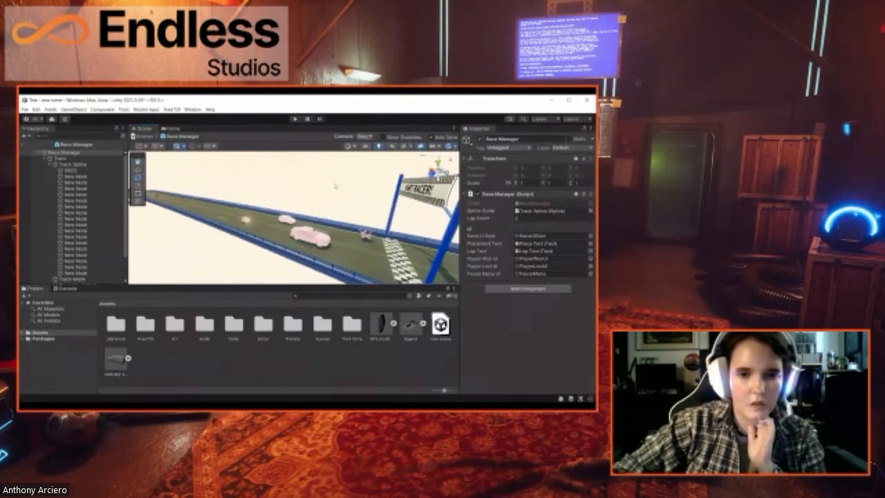
scroll(336, 187, down, 4)
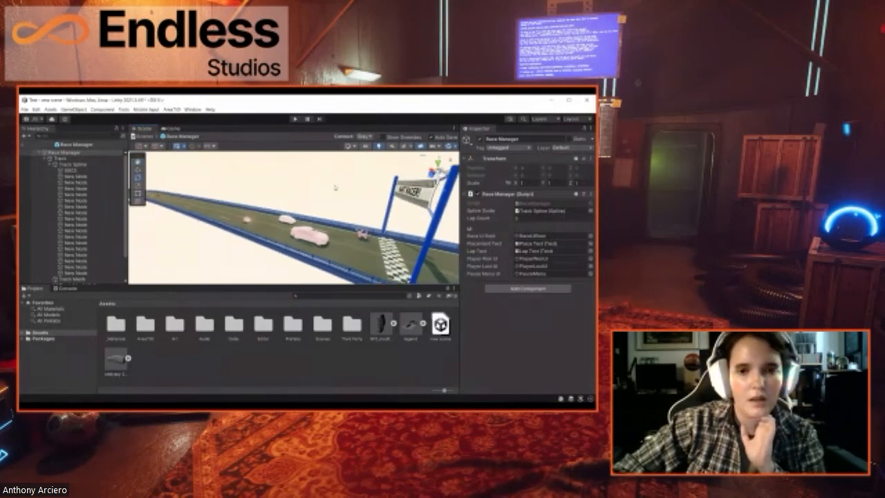
right_drag(337, 179, 320, 192)
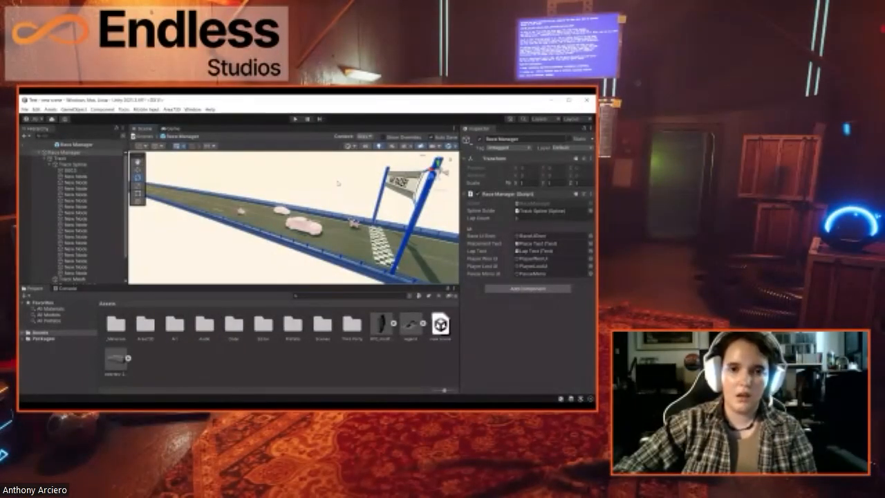
right_drag(308, 189, 395, 190)
alt+drag(395, 191, 401, 197)
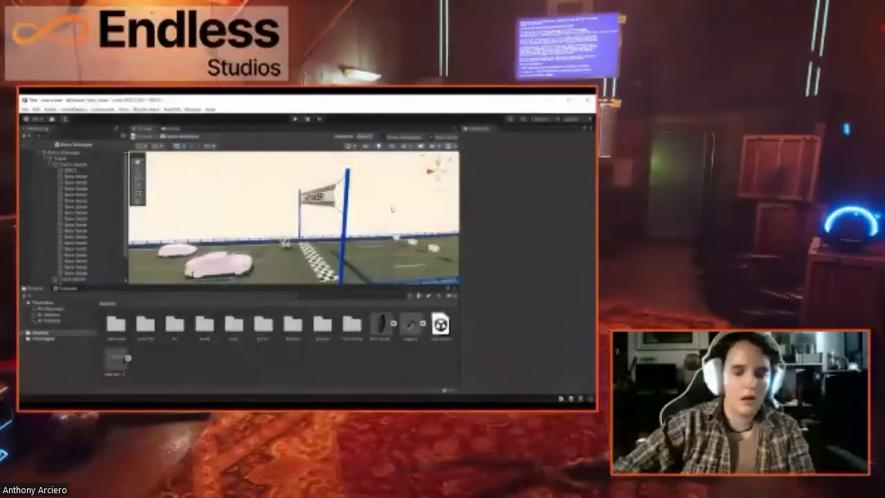
right_drag(361, 190, 319, 208)
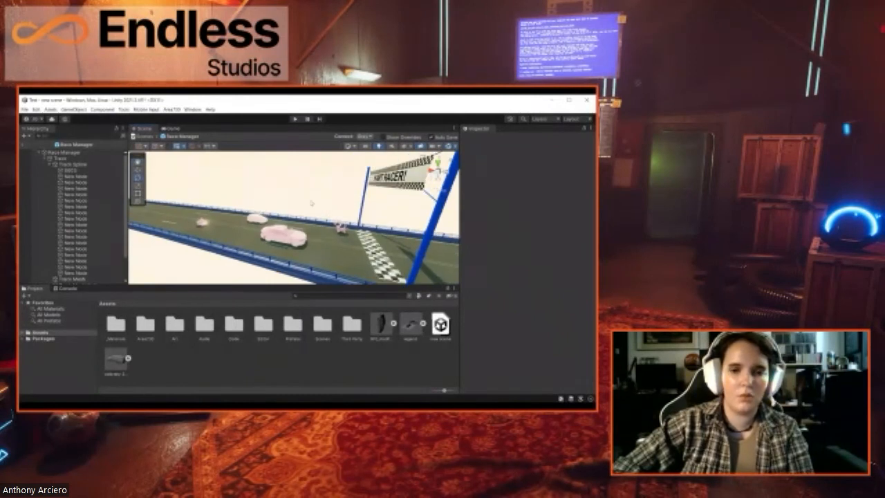